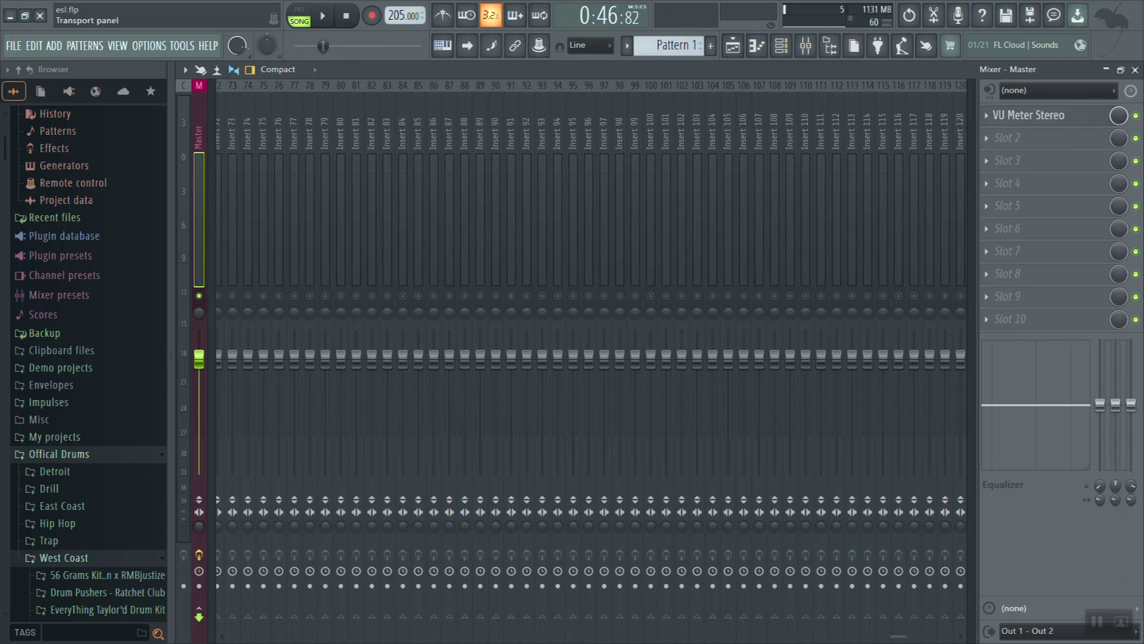
Close the mixer and the SSLChannel E-Channel plugin, and move the VU meter window left beside the channel rack.
{"action": "left_click", "coordinate": [1079, 115]}
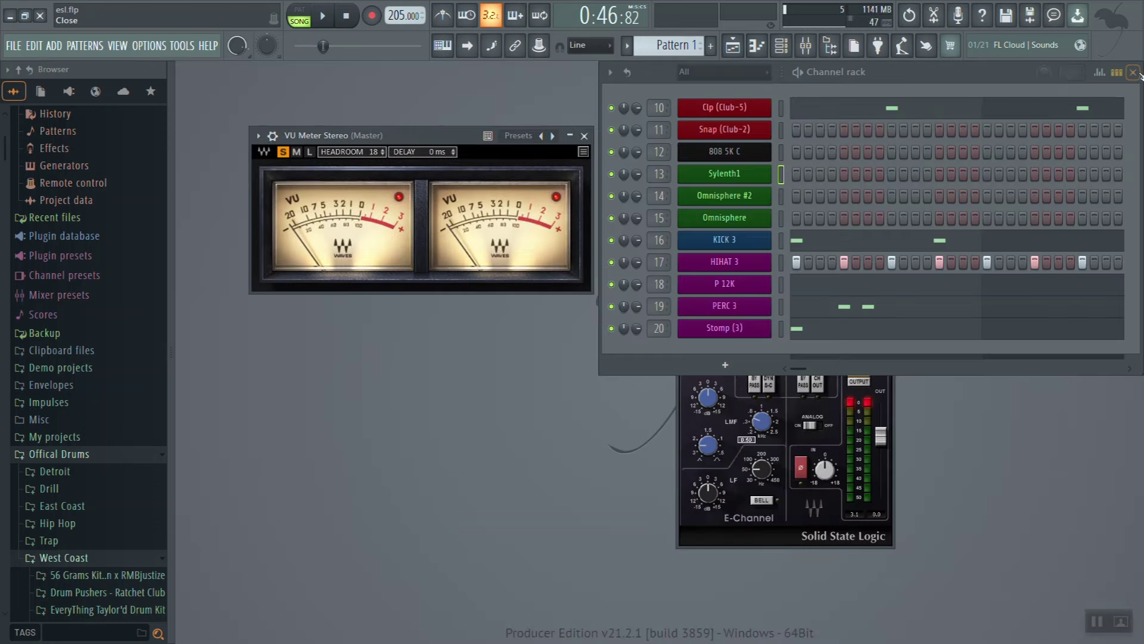
{"action": "left_click", "coordinate": [1135, 69]}
{"action": "left_click_drag", "start_coordinate": [357, 136], "coordinate": [284, 137]}
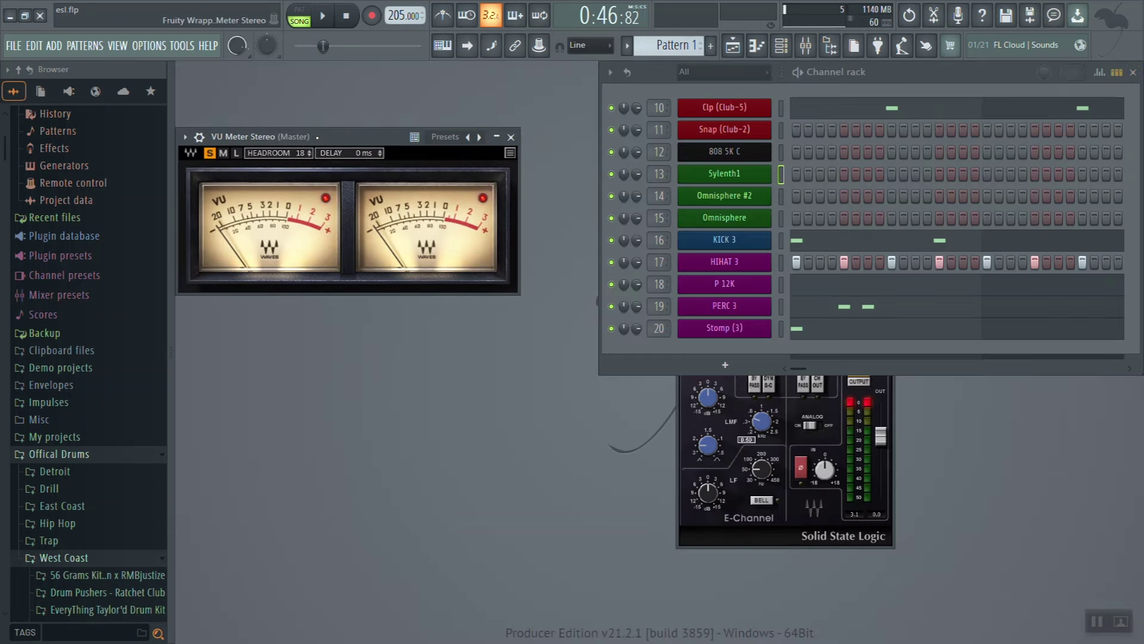
{"action": "left_click", "coordinate": [739, 518]}
{"action": "left_click", "coordinate": [886, 125]}
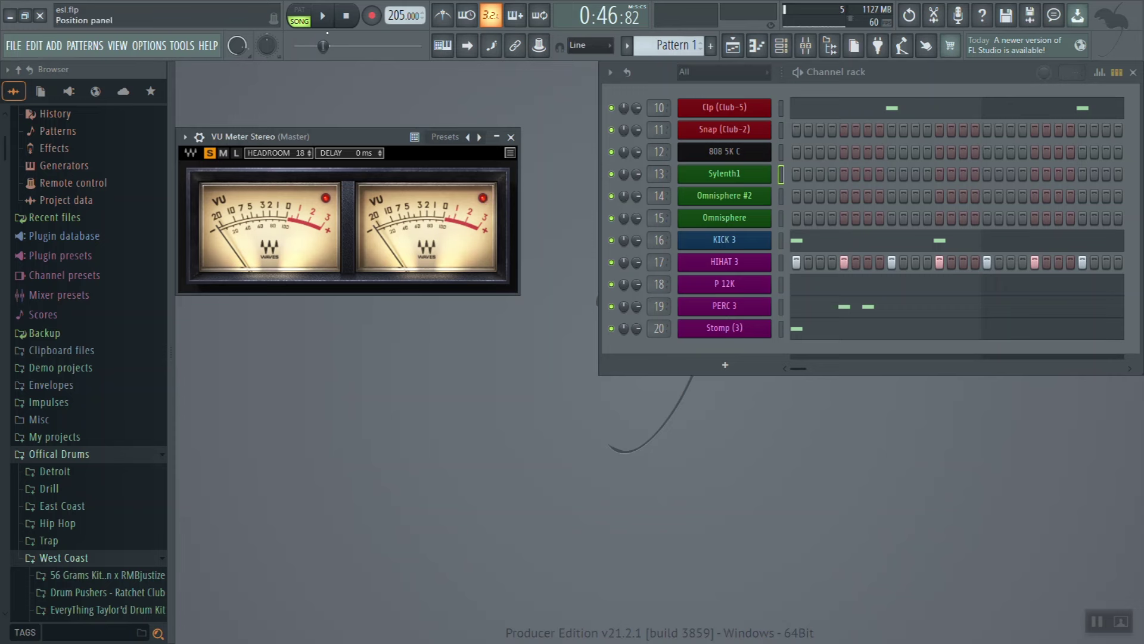
Play and stop the beat while watching the VU meter, then bring the mixer back.
{"action": "left_click", "coordinate": [326, 26]}
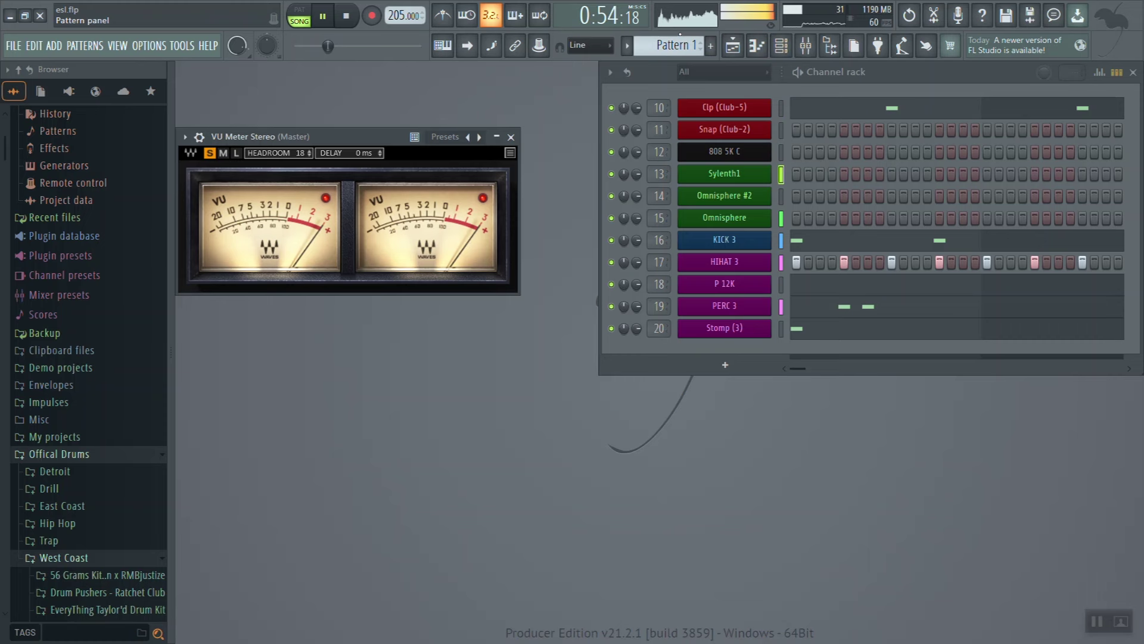
{"action": "left_click", "coordinate": [350, 20]}
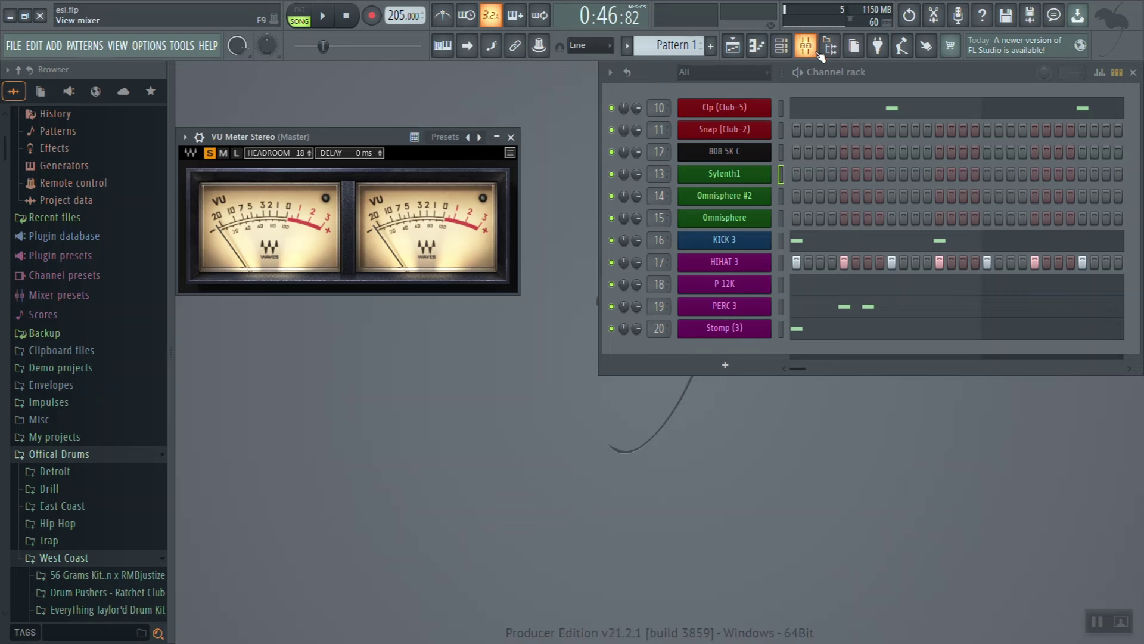
{"action": "left_click", "coordinate": [808, 47]}
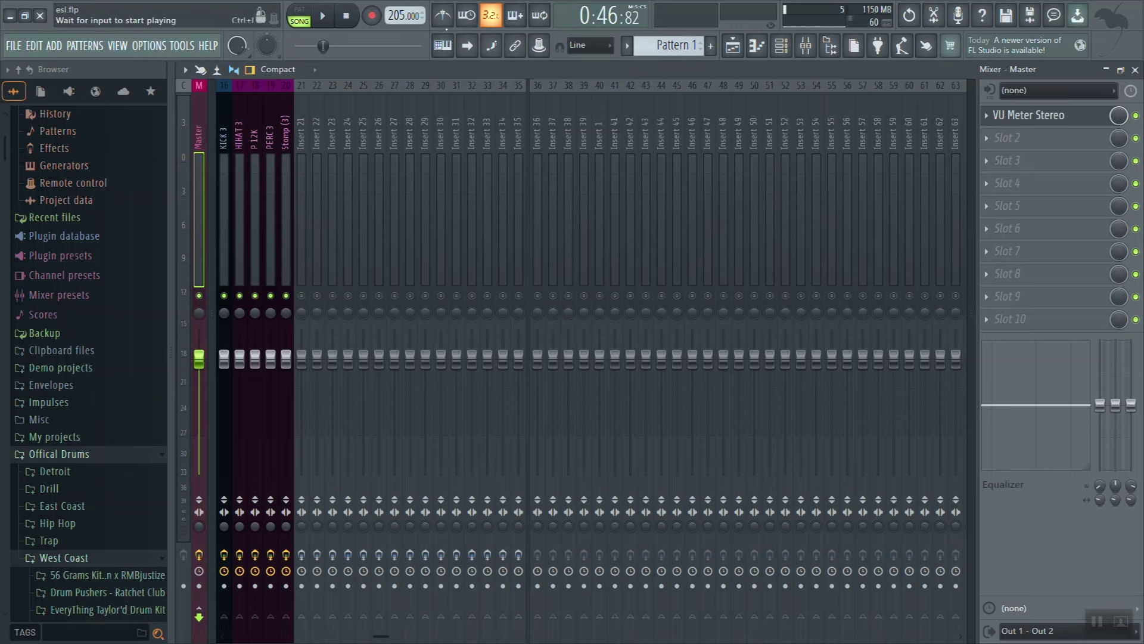
{"action": "left_click", "coordinate": [331, 22]}
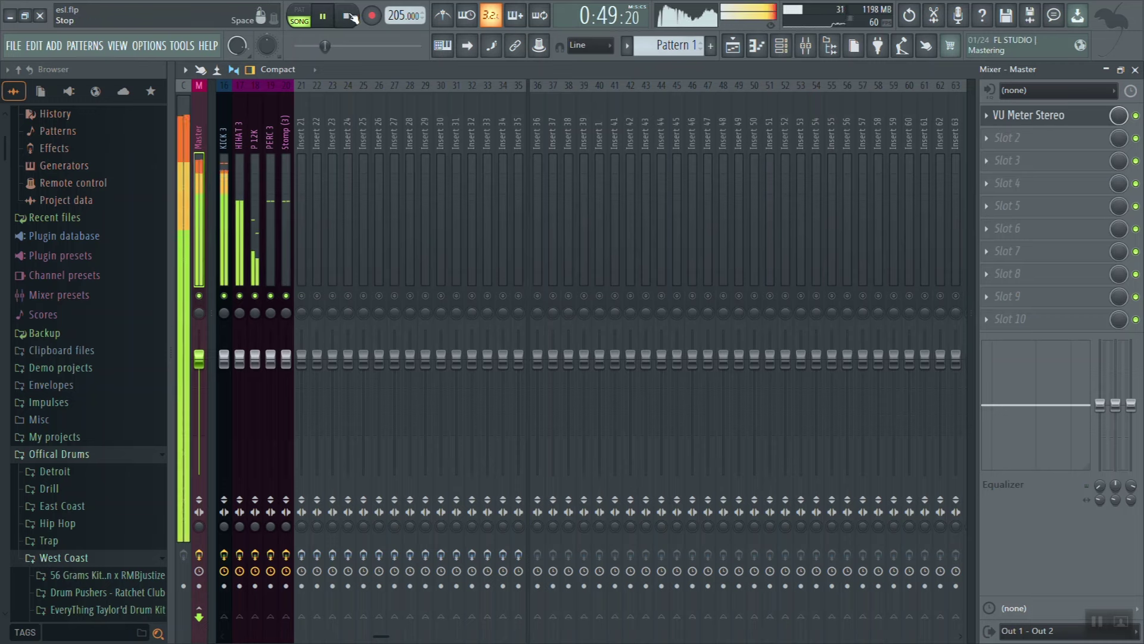
{"action": "key", "text": "space"}
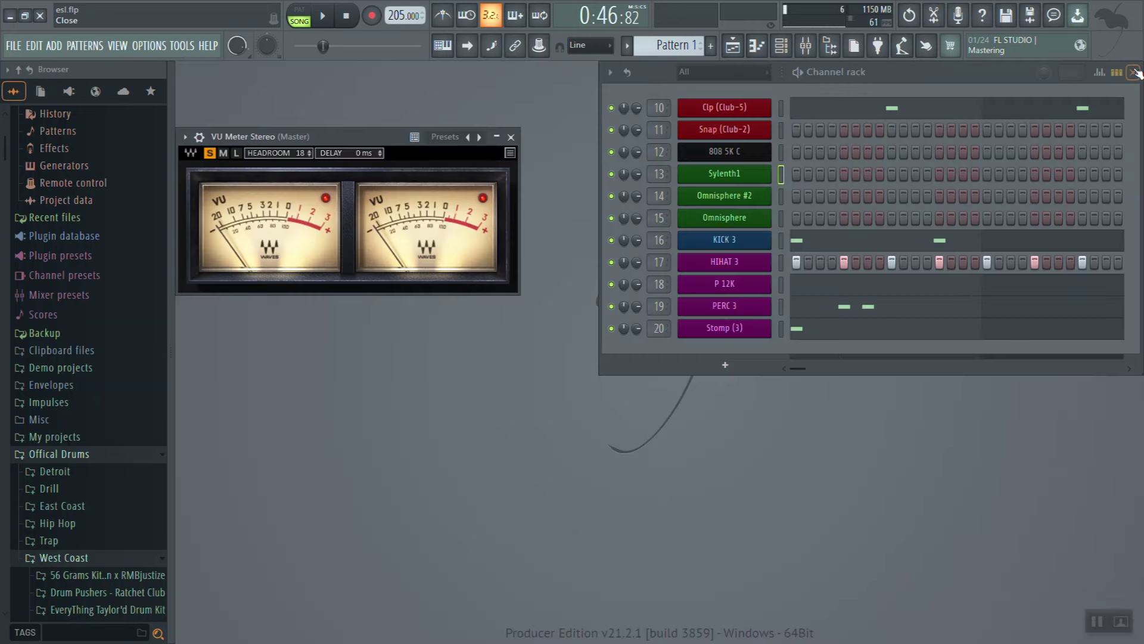
Reset the VU meter's red peak clip lights with the mixer closed, then reopen the mixer.
{"action": "left_click", "coordinate": [1135, 70]}
{"action": "left_click", "coordinate": [483, 199]}
{"action": "left_click", "coordinate": [805, 45]}
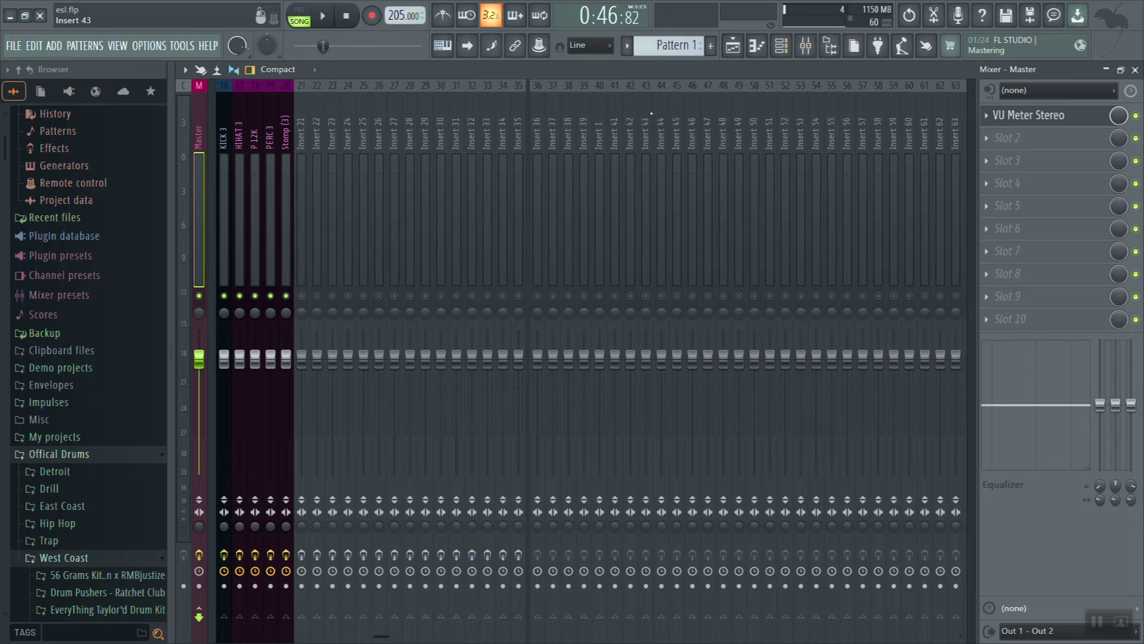
Hide the mixer to view the VU meter and channel rack, later reopening it.
{"action": "left_click", "coordinate": [1136, 69]}
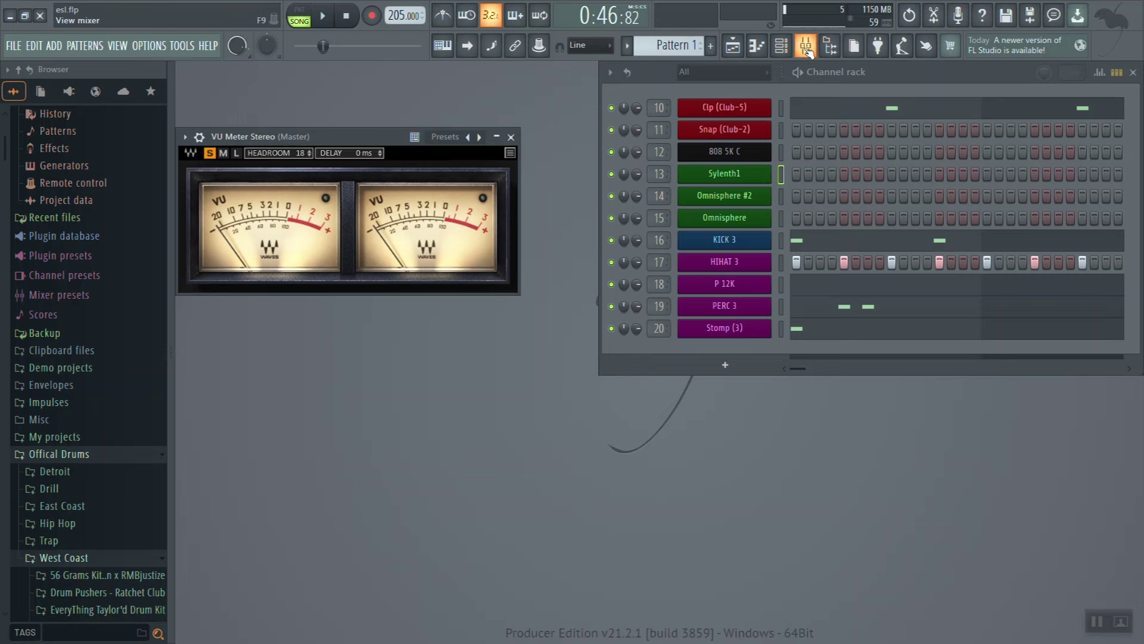
{"action": "left_click", "coordinate": [806, 47]}
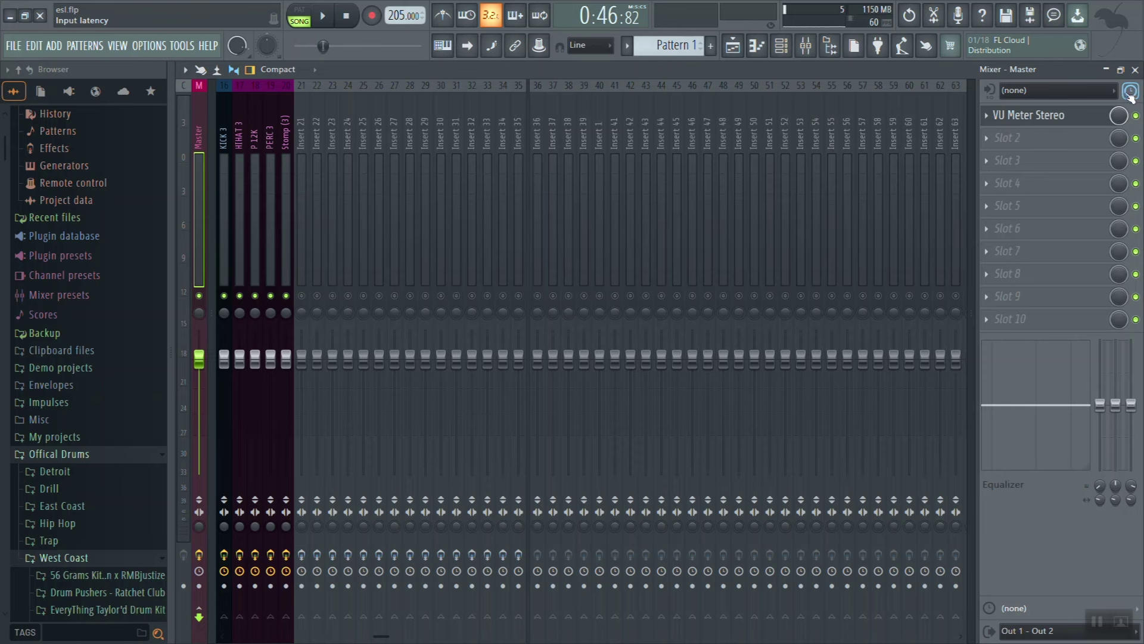
Open Insert 21's SSLChannel Stereo plugin, move it off the fader, and save the project.
{"action": "right_click", "coordinate": [303, 559]}
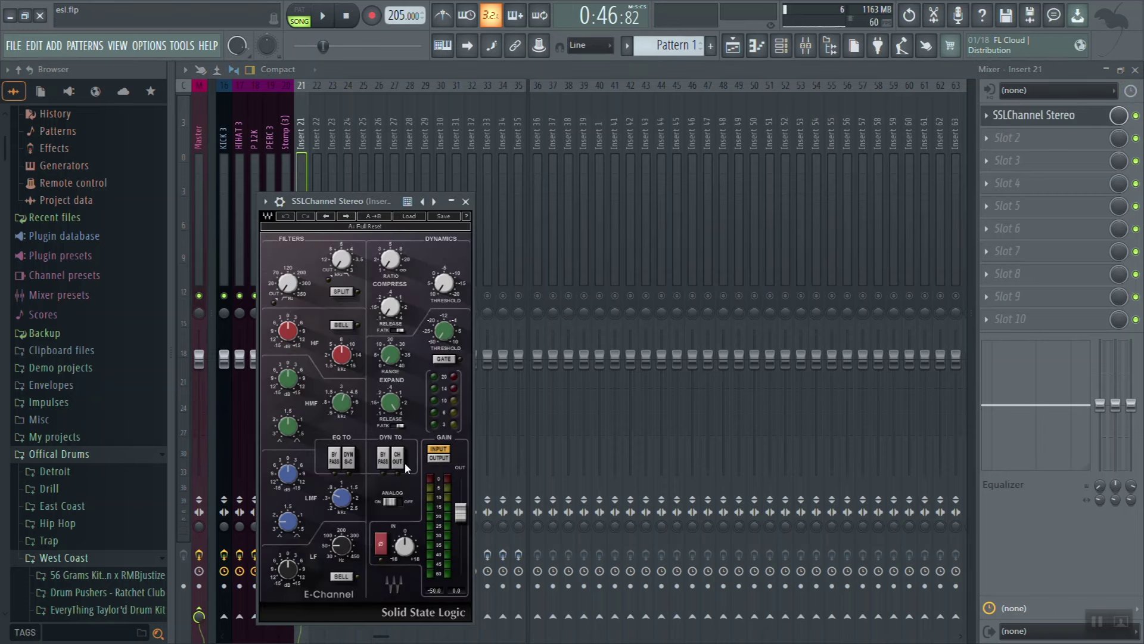
{"action": "left_click_drag", "start_coordinate": [358, 201], "coordinate": [746, 160]}
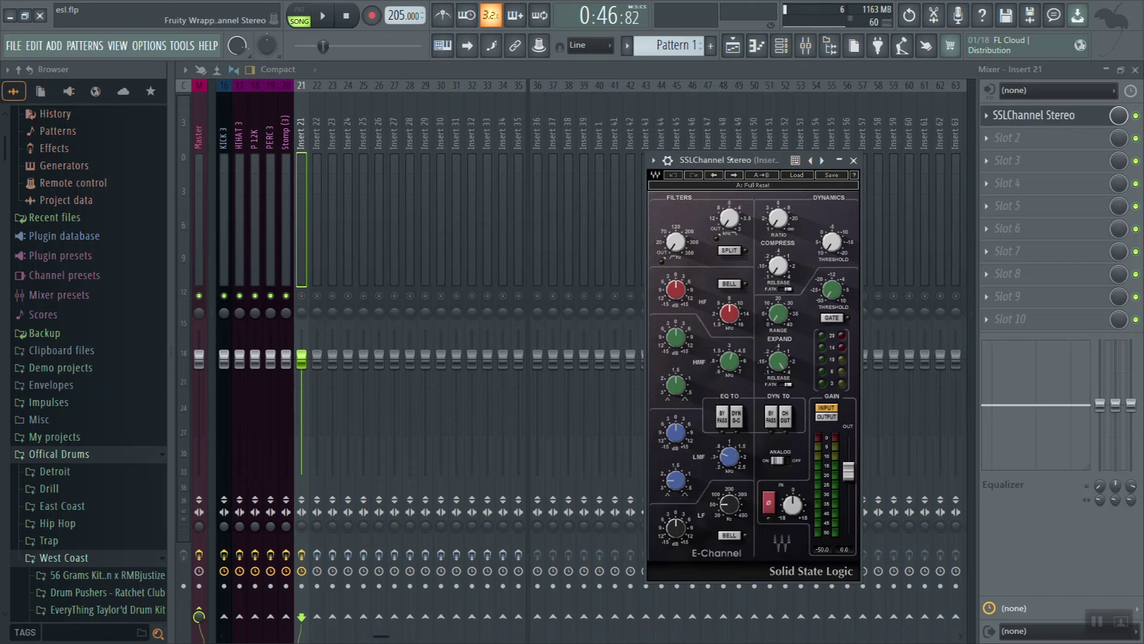
{"action": "key", "text": "ctrl+s"}
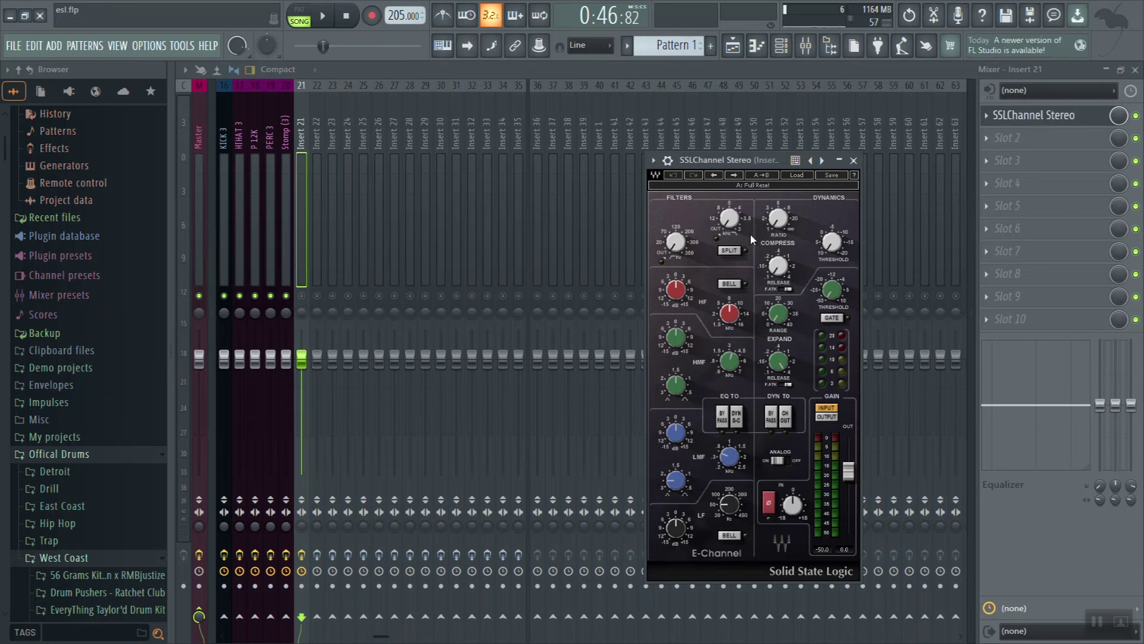
{"action": "mouse_move", "coordinate": [794, 508]}
Select channel-rack channels 10–20 and route them into mixer inserts 21–31 from Insert 21's routing menu.
{"action": "left_click", "coordinate": [780, 46]}
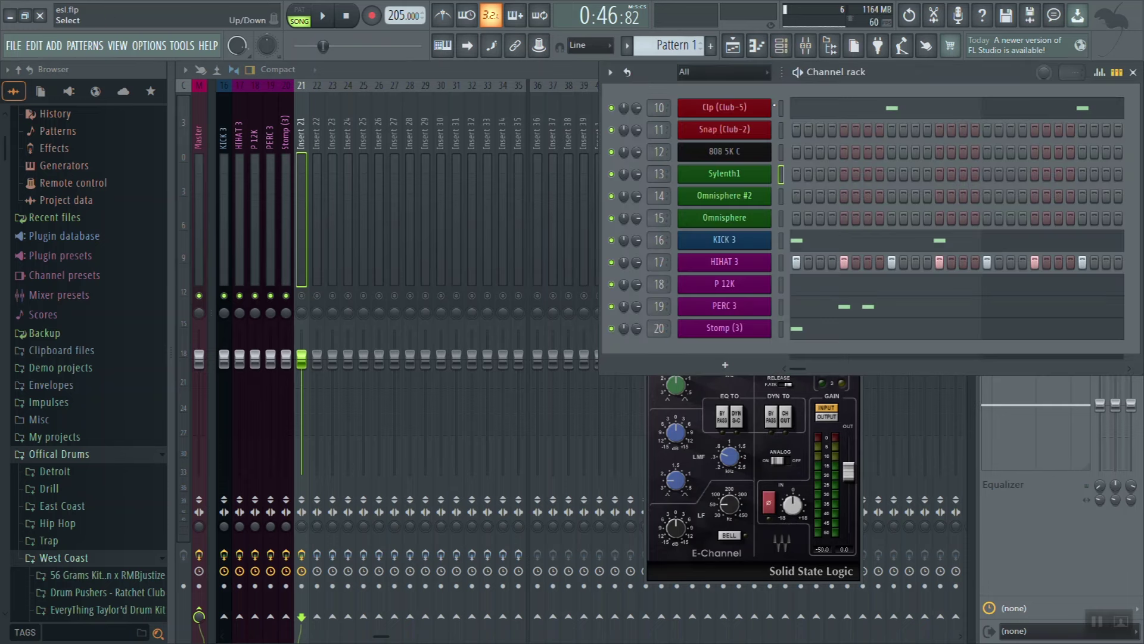
{"action": "left_click", "coordinate": [781, 108]}
{"action": "left_click_drag", "start_coordinate": [781, 112], "coordinate": [781, 329]}
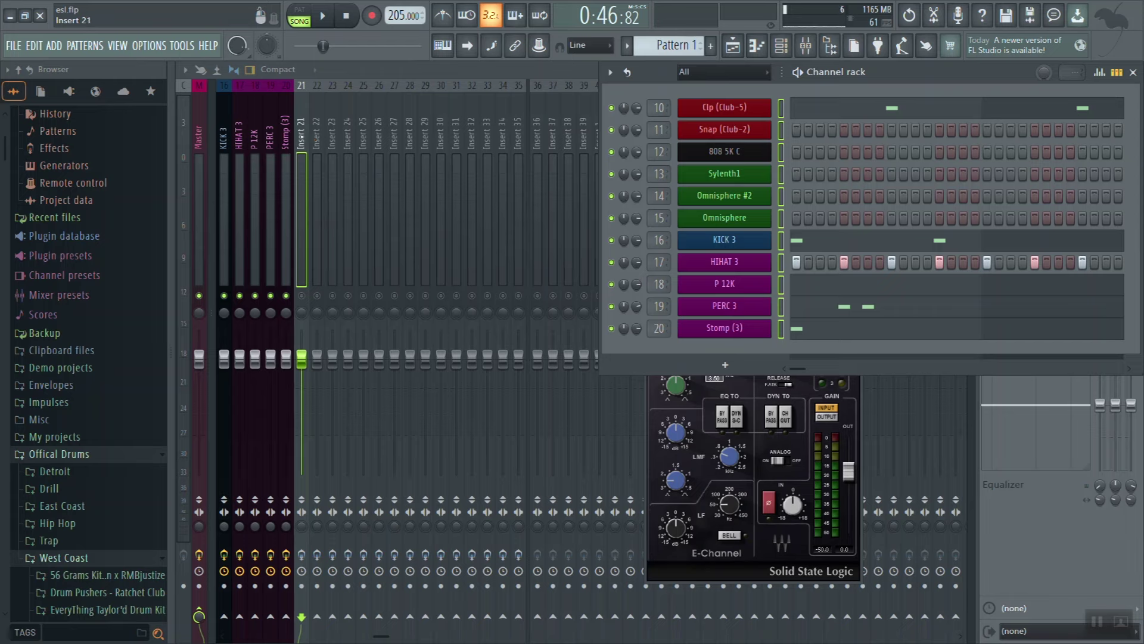
{"action": "right_click", "coordinate": [308, 81]}
{"action": "key", "text": "Escape"}
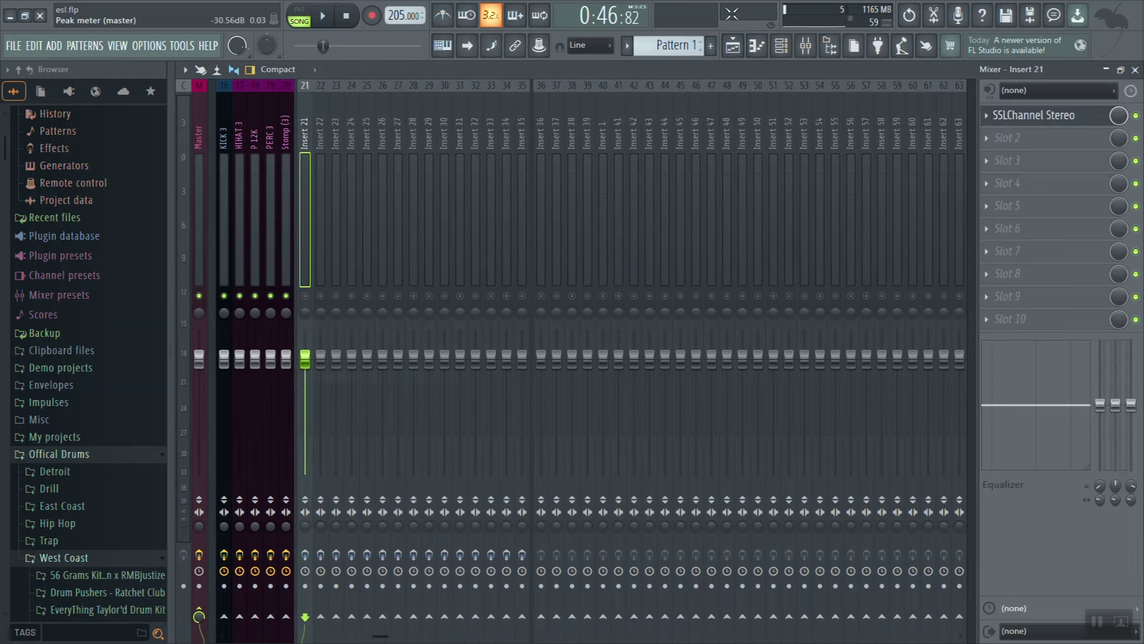
{"action": "left_click", "coordinate": [781, 46]}
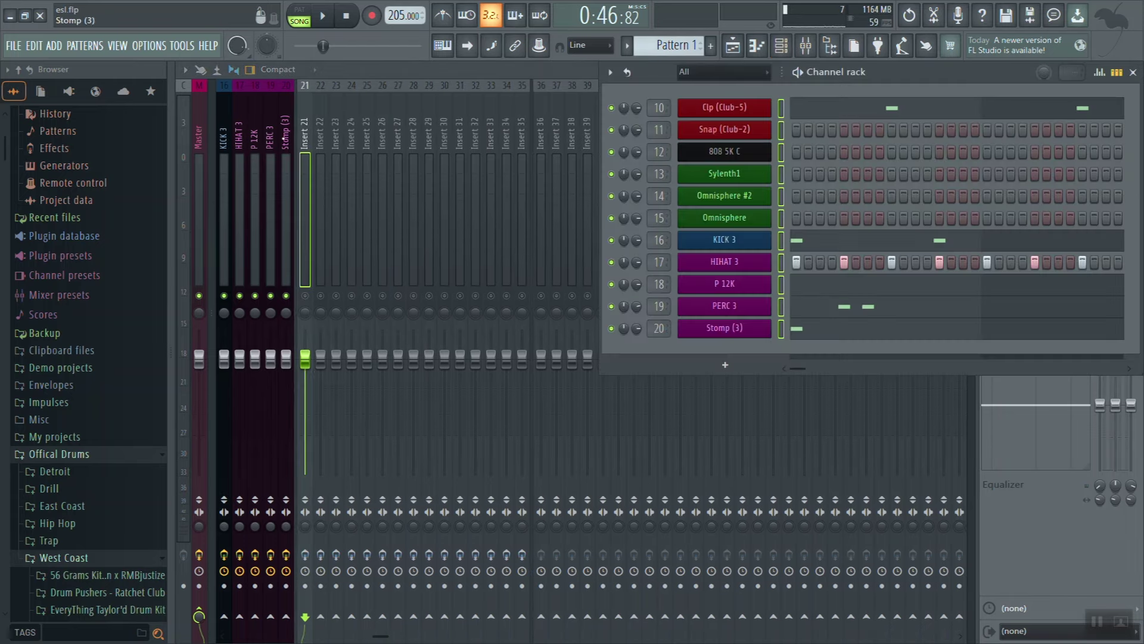
{"action": "right_click", "coordinate": [304, 127]}
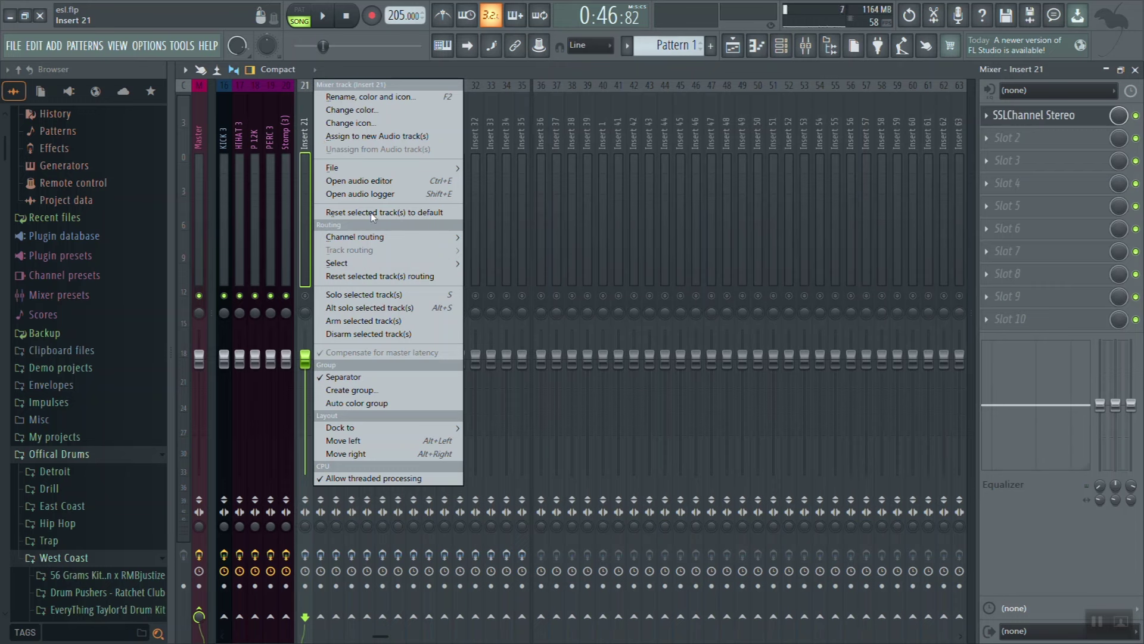
{"action": "left_click", "coordinate": [528, 246]}
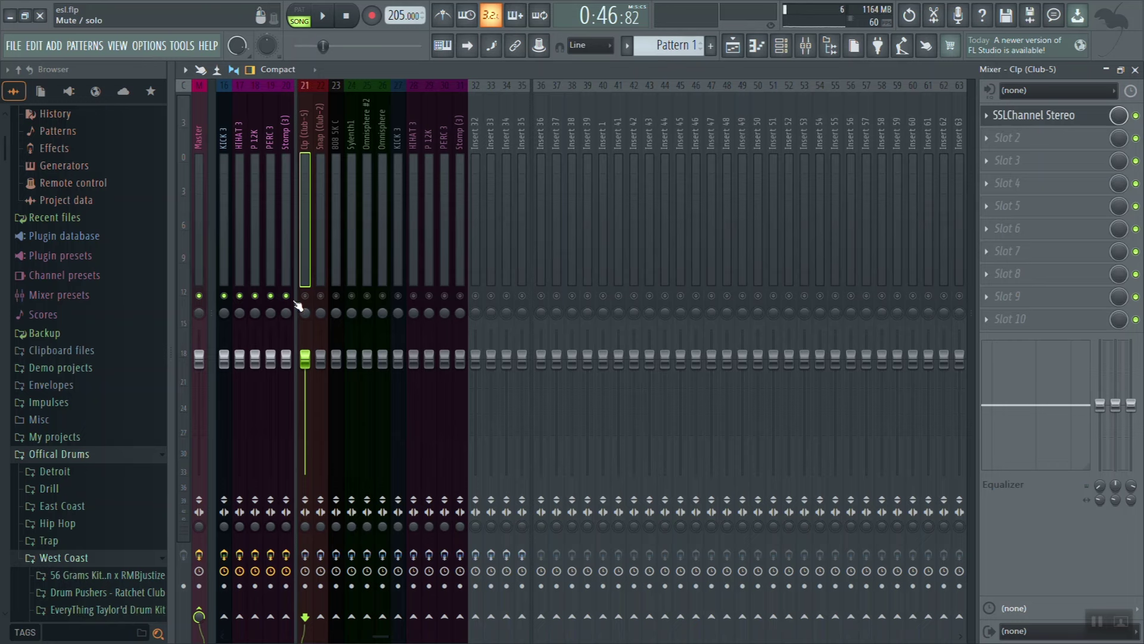
Start playback and un-solo the inserts, toggling HIHAT 3 and P 12K and unmuting Omnisphere.
{"action": "left_click", "coordinate": [326, 16]}
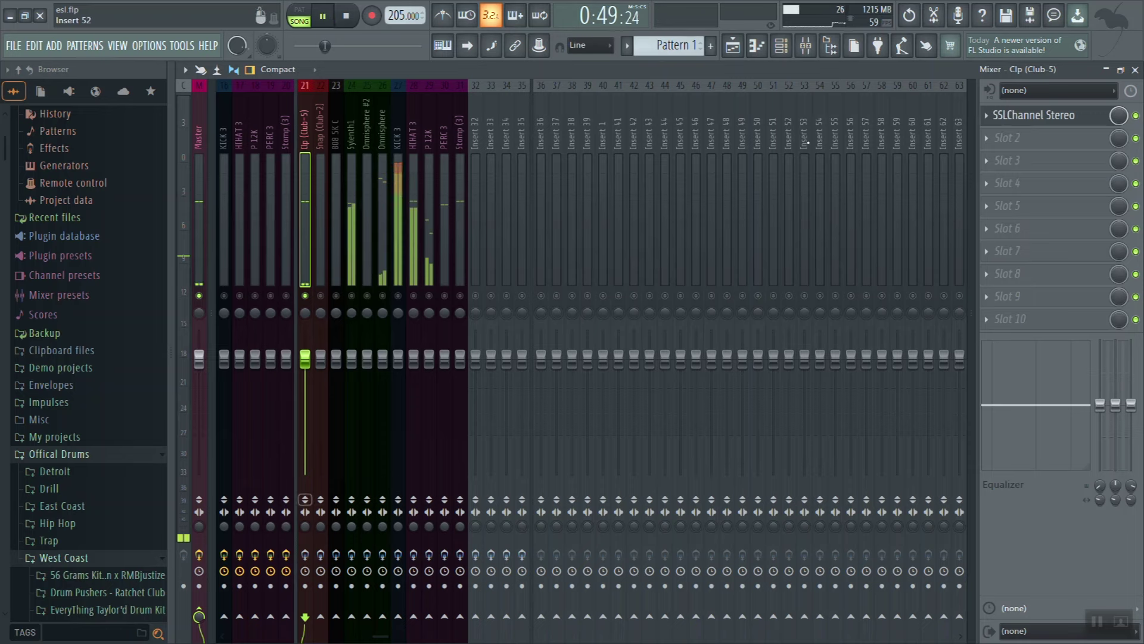
{"action": "left_click", "coordinate": [781, 45]}
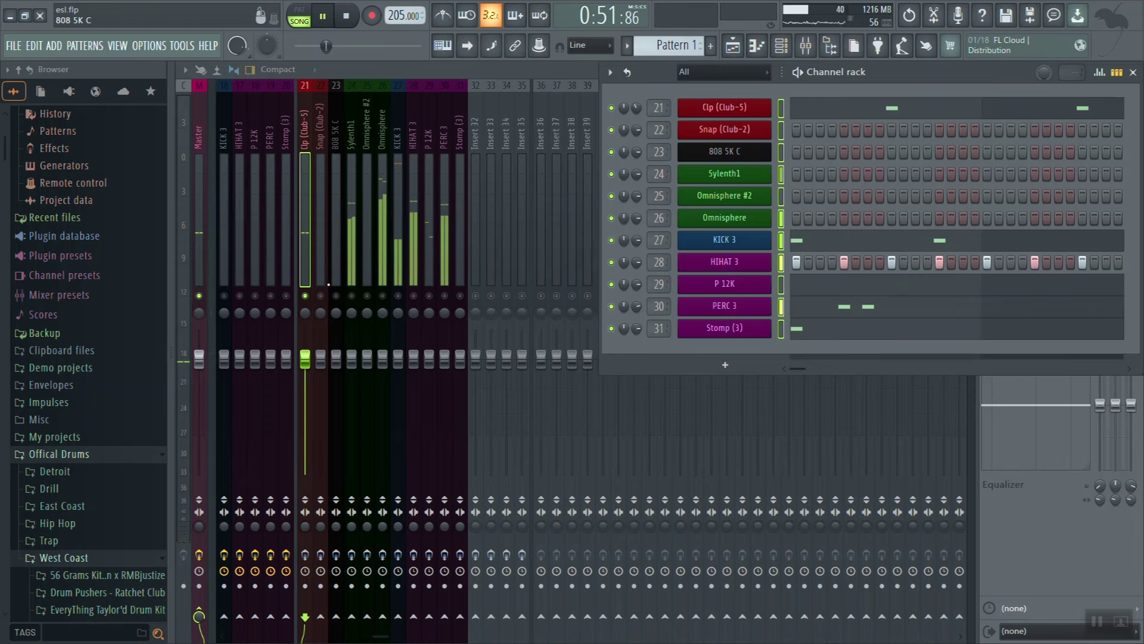
{"action": "left_click", "coordinate": [352, 295]}
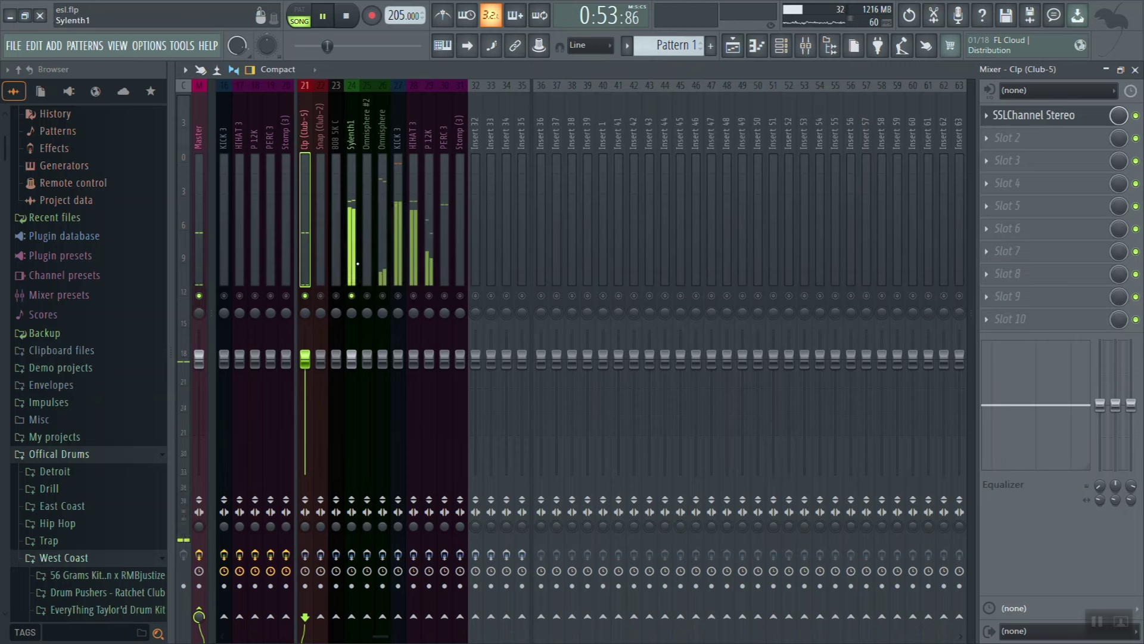
{"action": "left_click", "coordinate": [444, 296]}
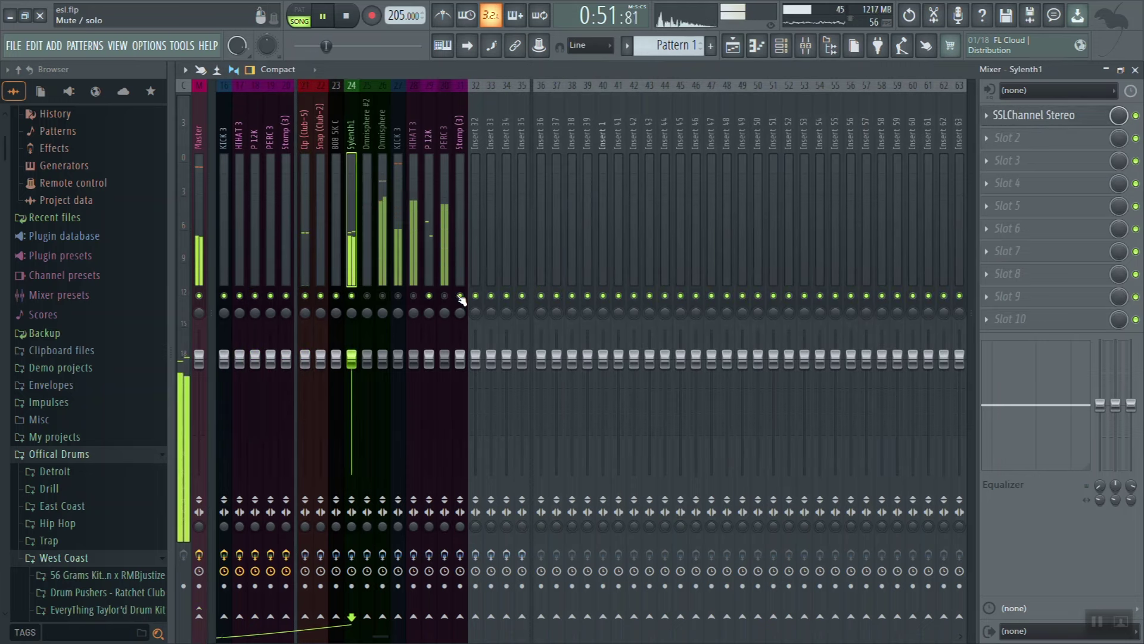
{"action": "left_click_drag", "start_coordinate": [462, 299], "coordinate": [397, 304]}
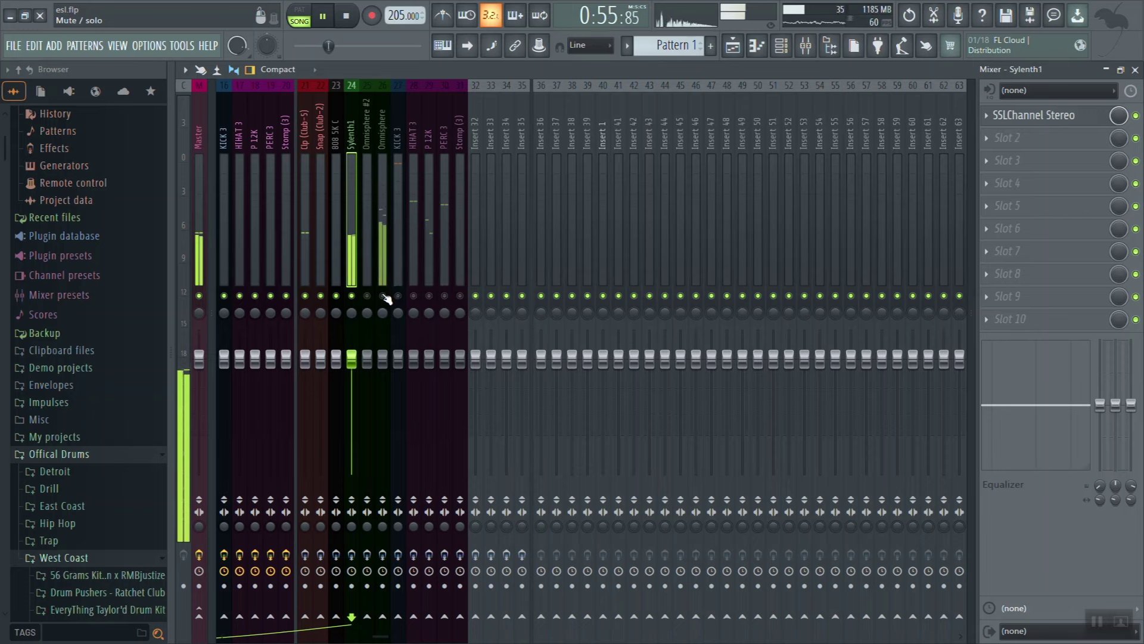
{"action": "left_click", "coordinate": [383, 296]}
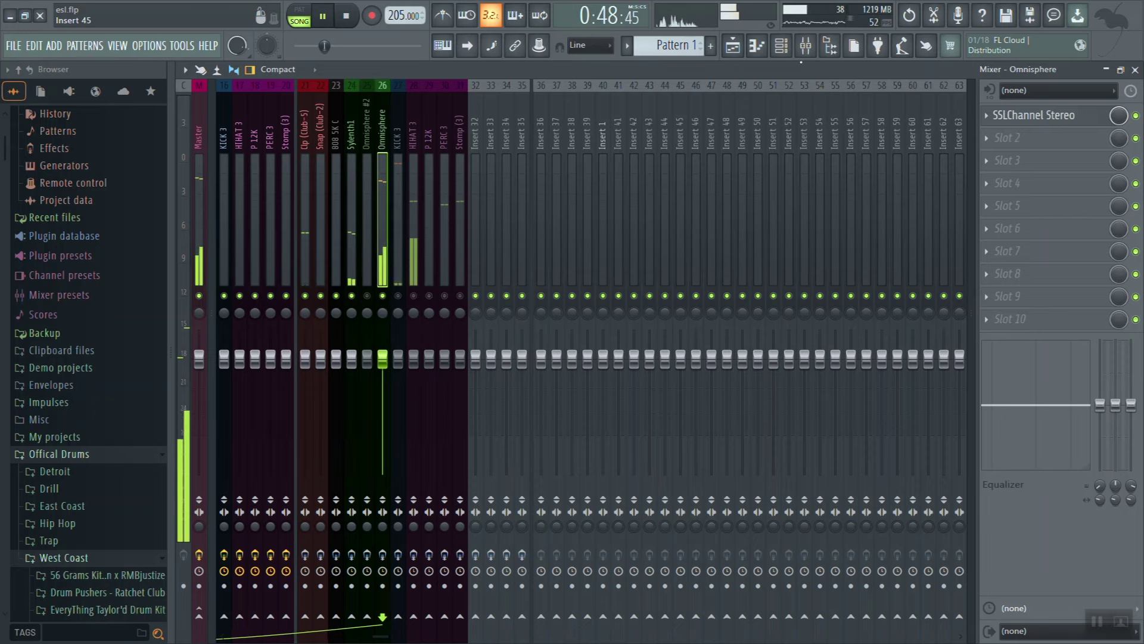
{"action": "key", "text": "F6"}
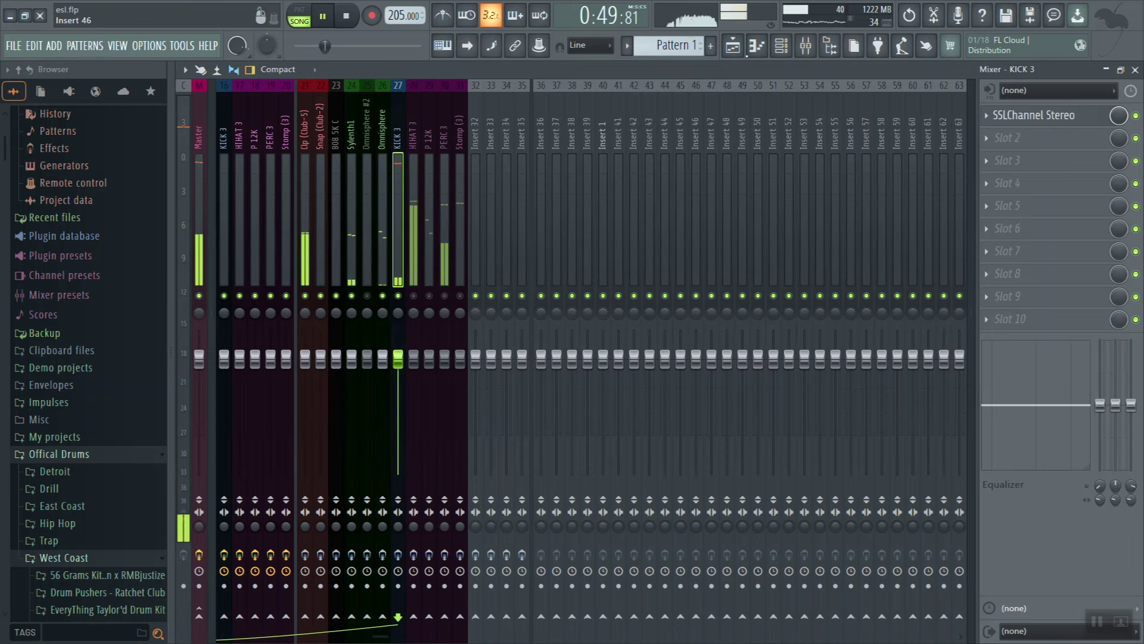
Step through the HIHAT 3, P 12K and PERC 3 inserts, unmuting PERC 3, then select Stomp (3).
{"action": "left_click", "coordinate": [783, 48]}
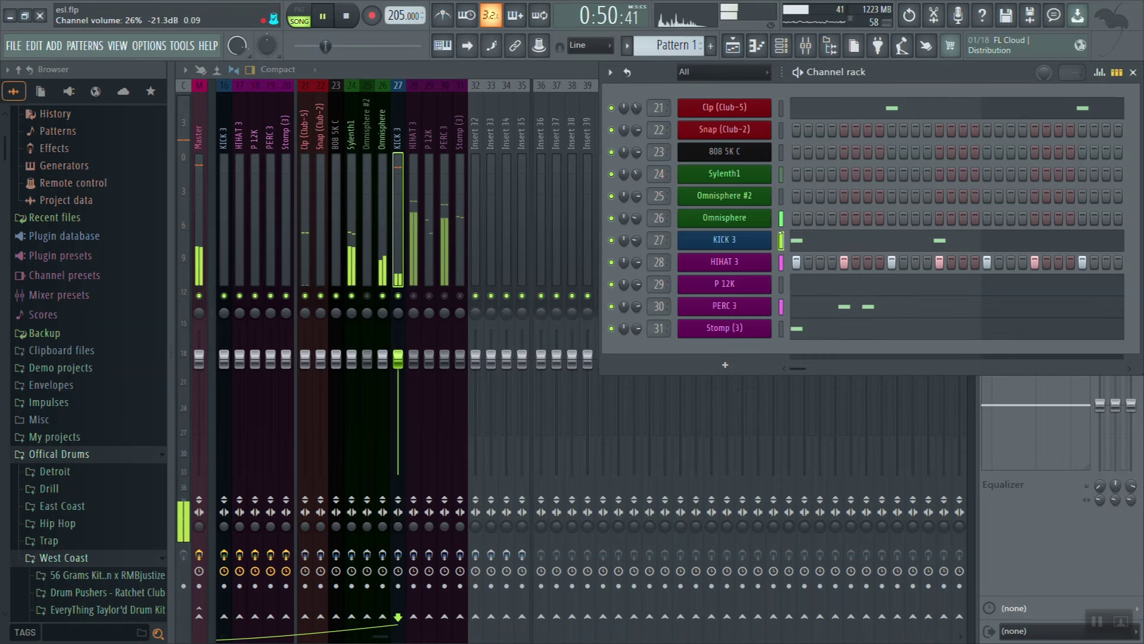
{"action": "left_click", "coordinate": [416, 295]}
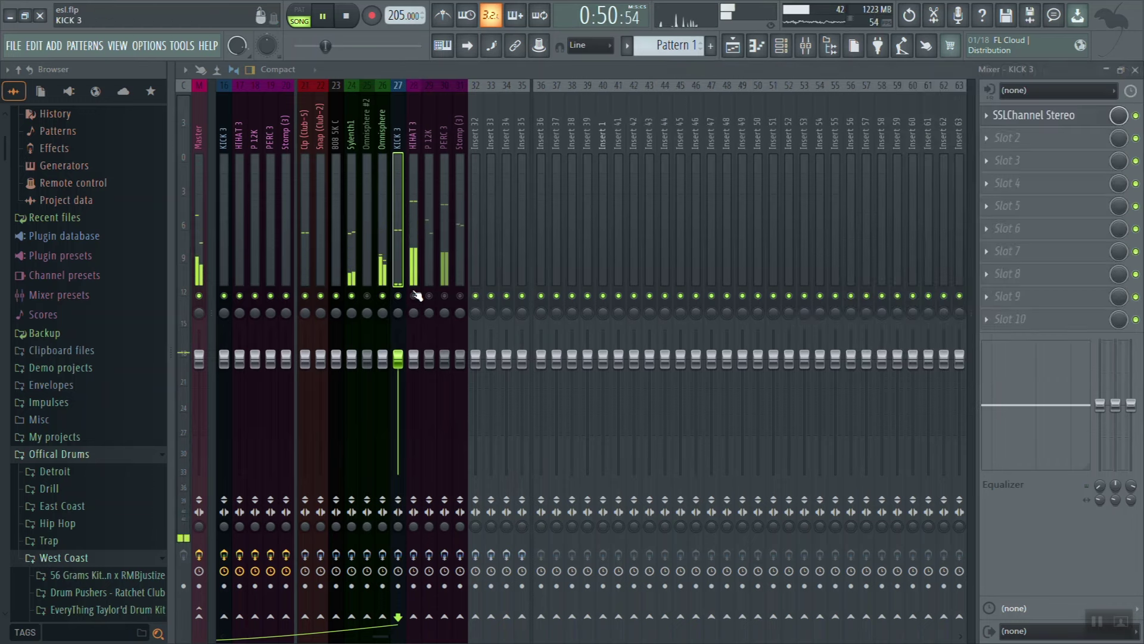
{"action": "left_click", "coordinate": [415, 295]}
{"action": "left_click", "coordinate": [782, 48]}
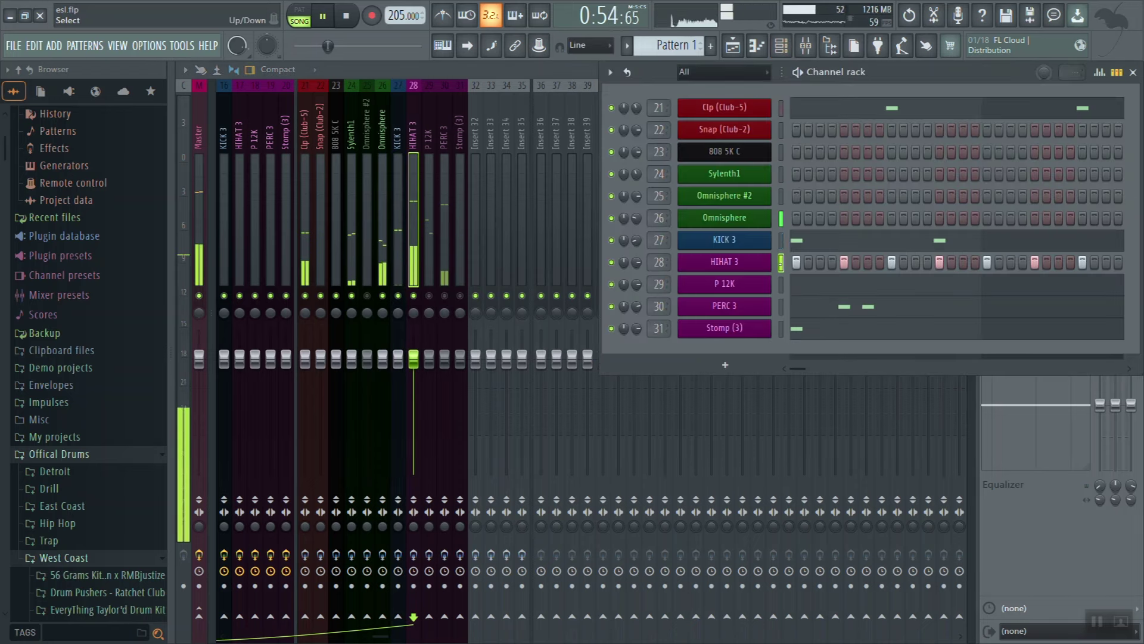
{"action": "left_click", "coordinate": [431, 301]}
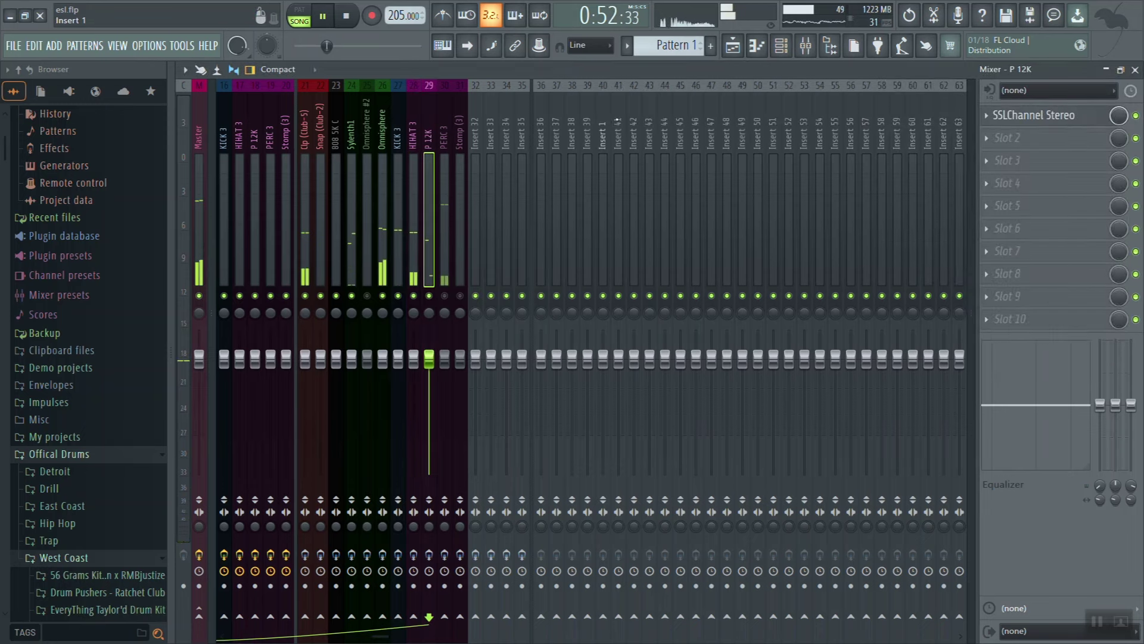
{"action": "left_click", "coordinate": [781, 48]}
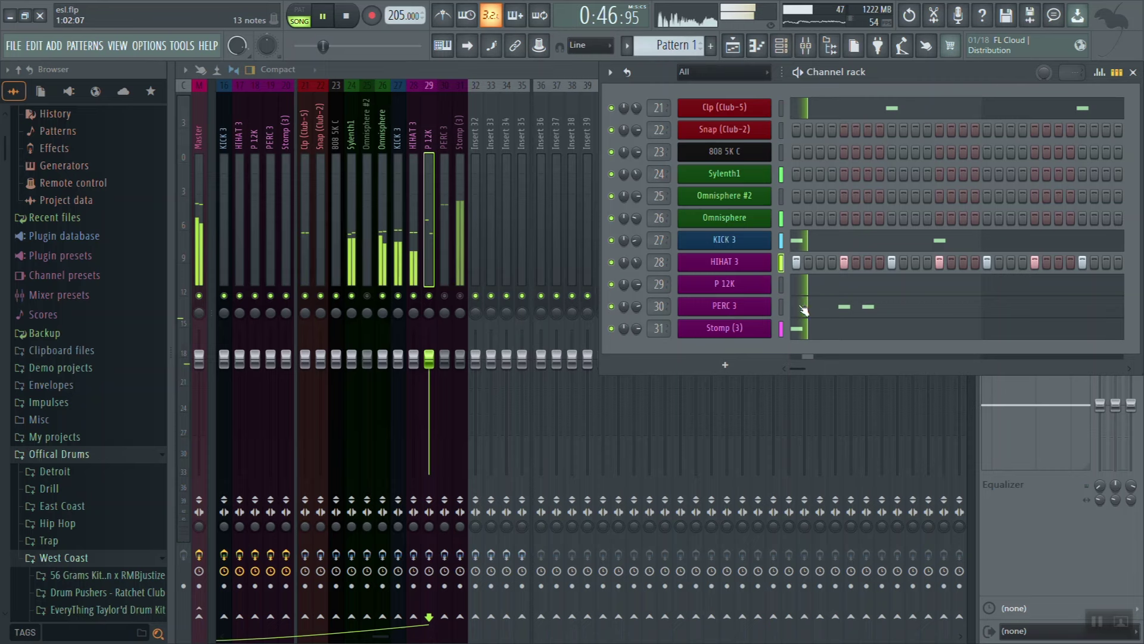
{"action": "left_click", "coordinate": [447, 303]}
{"action": "left_click", "coordinate": [445, 296]}
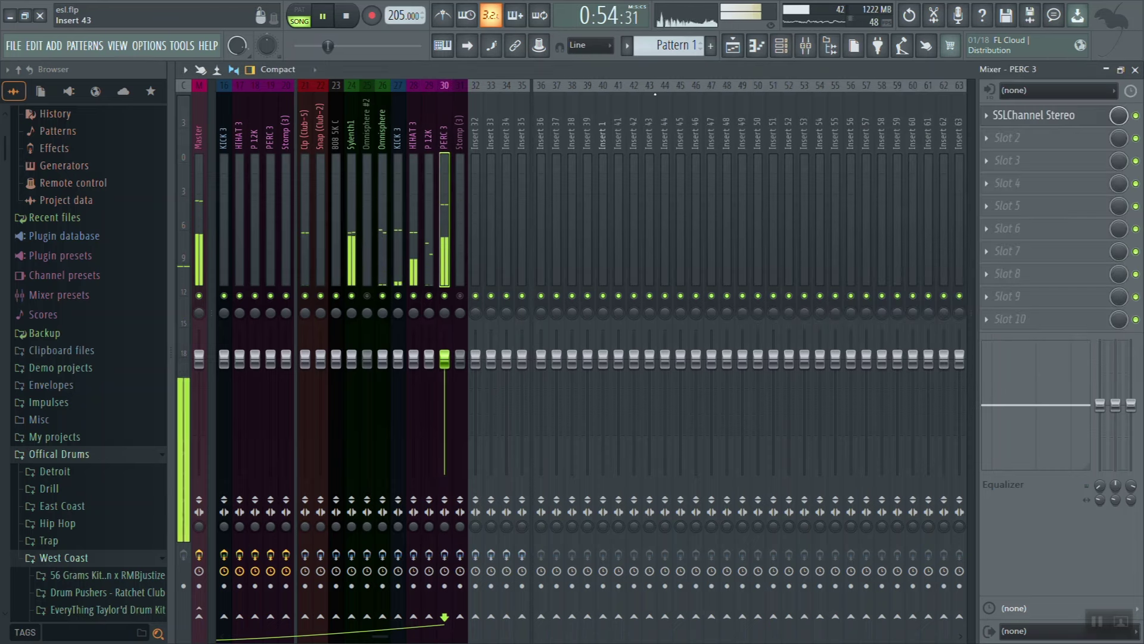
{"action": "left_click", "coordinate": [781, 48]}
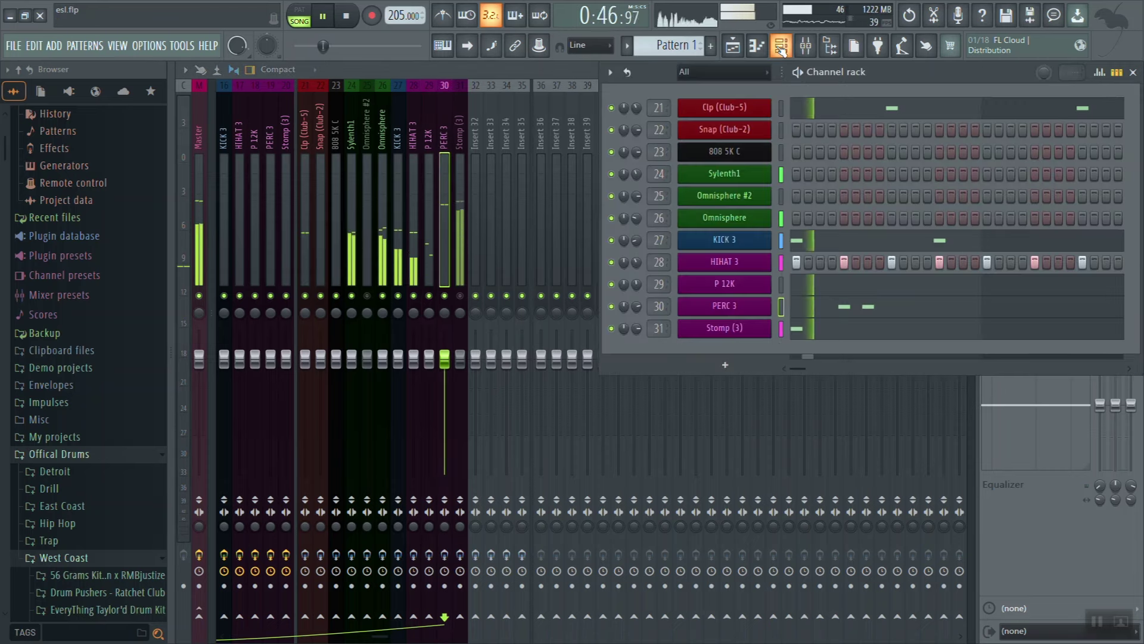
{"action": "left_click", "coordinate": [783, 328]}
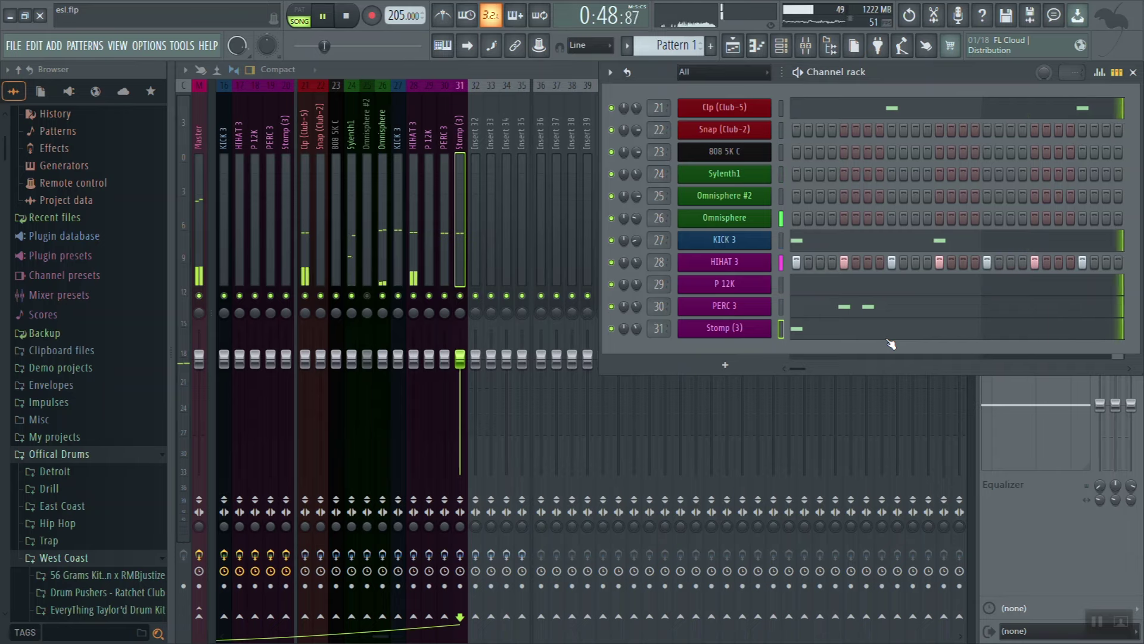
Bring up the Playlist arrangement showing Patterns 1–6 across Tracks 1–6.
{"action": "left_click", "coordinate": [741, 45]}
{"action": "left_click_drag", "start_coordinate": [457, 86], "coordinate": [1139, 63]}
{"action": "scroll", "coordinate": [656, 104], "scroll_direction": "up", "scroll_amount": 3}
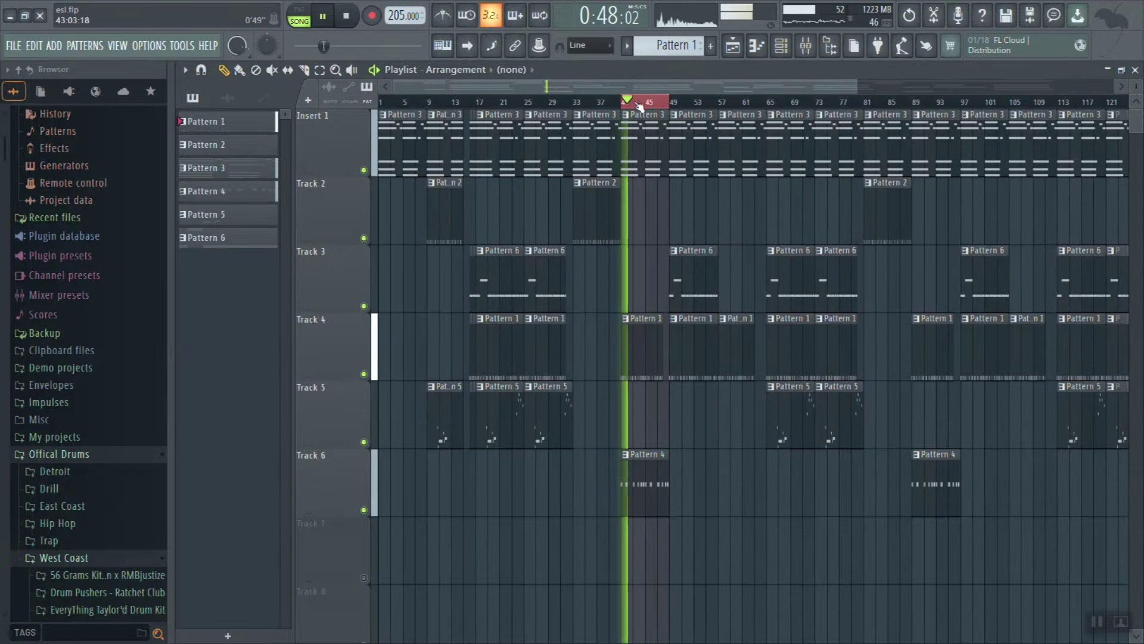
Mark a loop region, delete bar 25's Pattern 3 clip, and select the 808 5K C and Omnisphere #2 inserts.
{"action": "left_click_drag", "start_coordinate": [620, 104], "coordinate": [477, 124]}
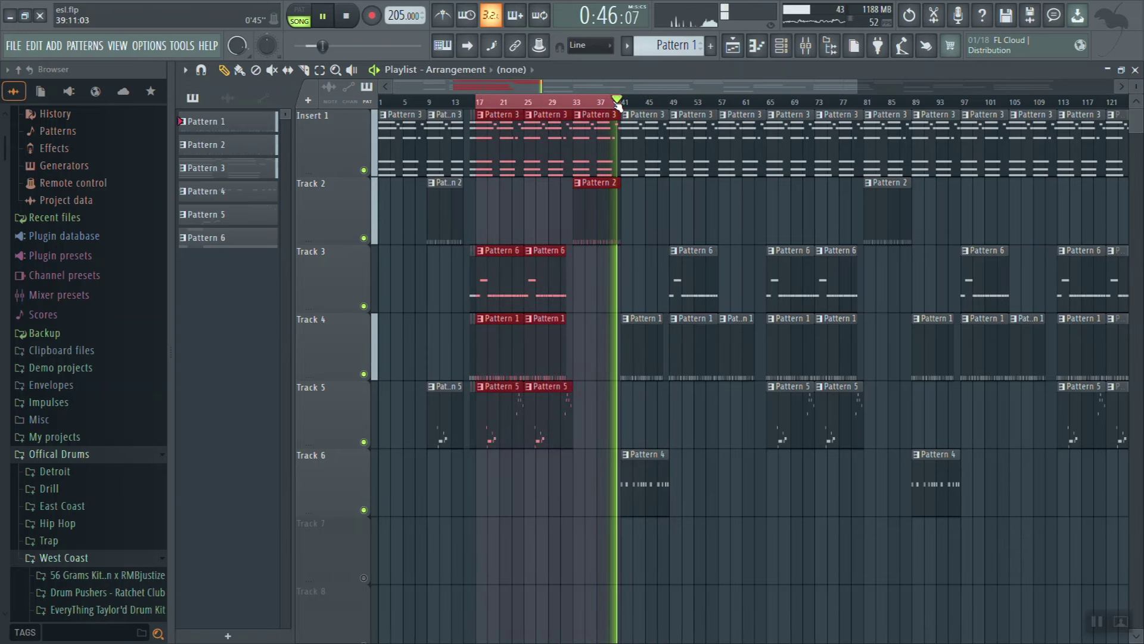
{"action": "right_click", "coordinate": [528, 132]}
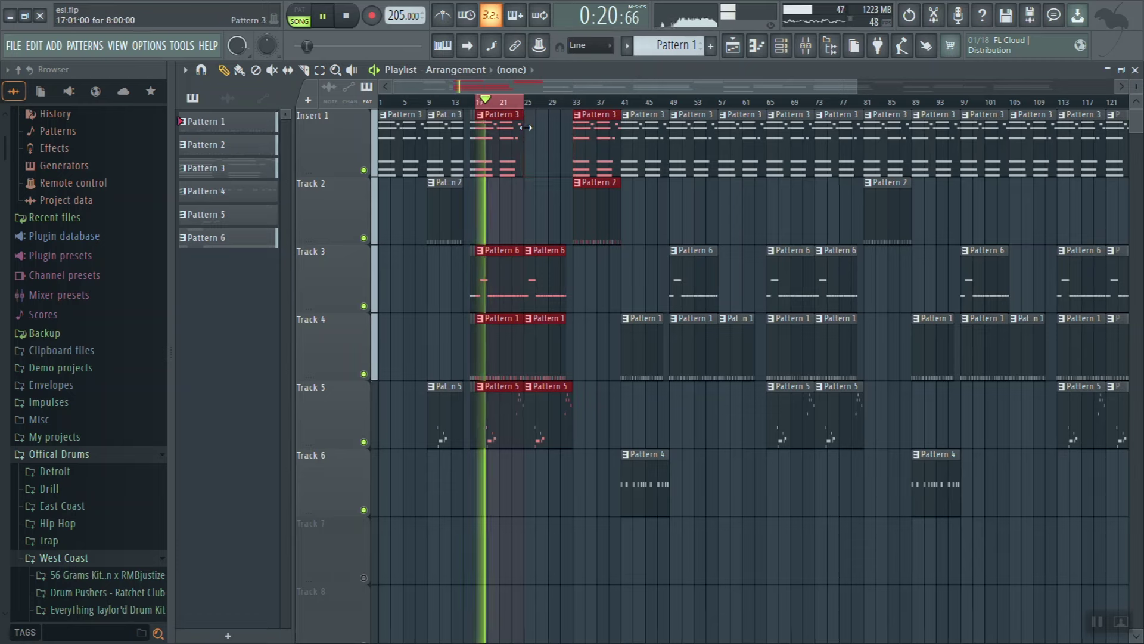
{"action": "left_click", "coordinate": [806, 47]}
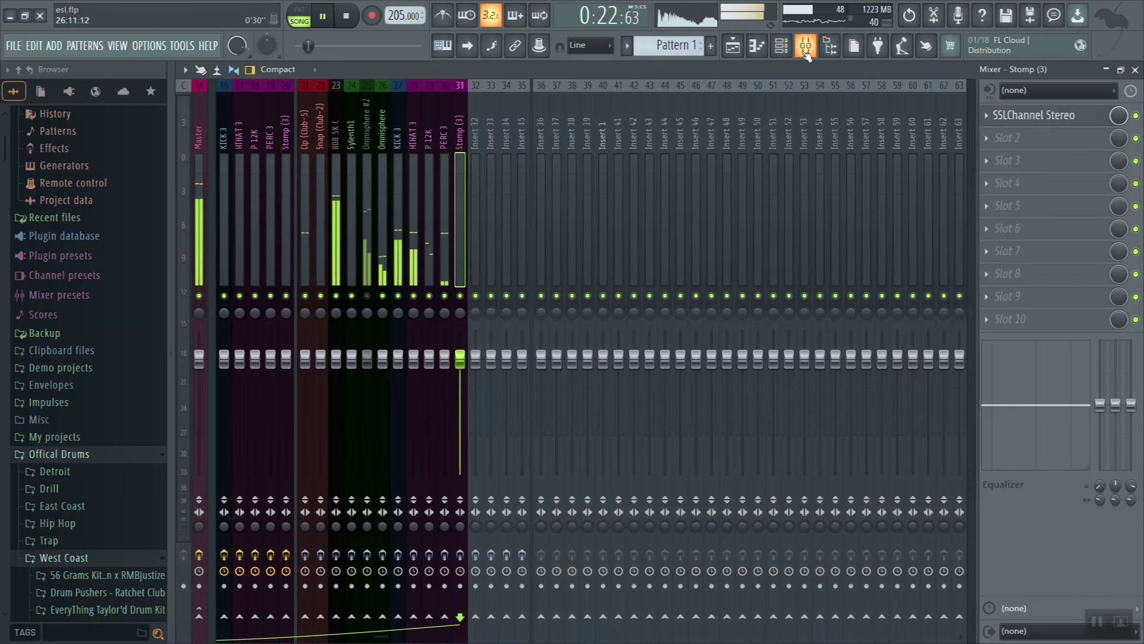
{"action": "left_click", "coordinate": [342, 151]}
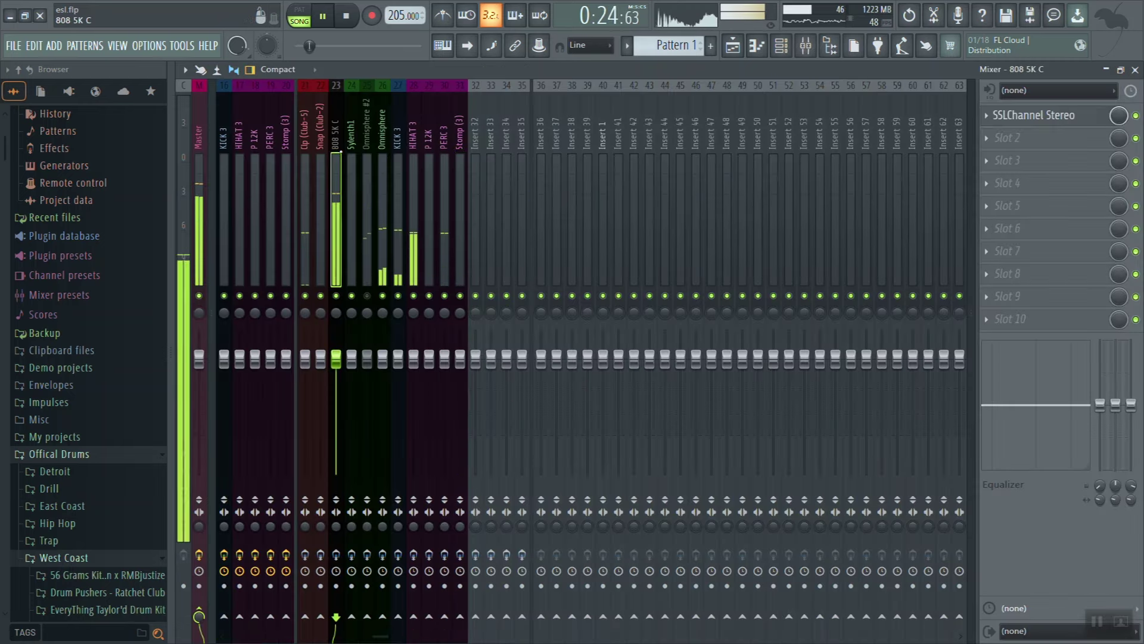
{"action": "left_click", "coordinate": [782, 46]}
{"action": "left_click", "coordinate": [371, 298]}
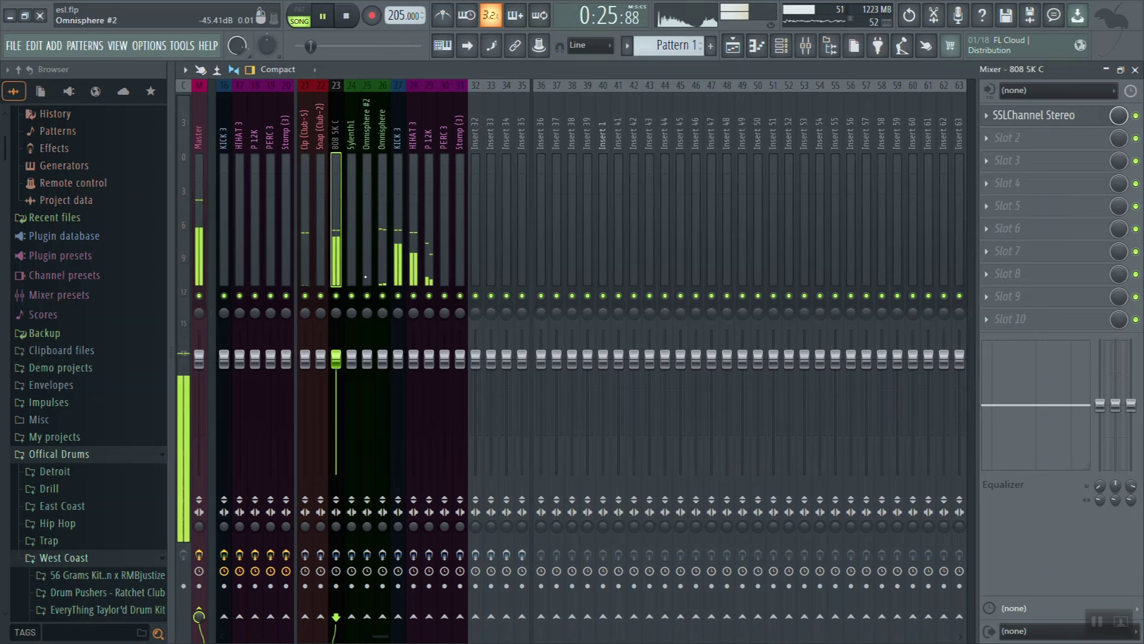
{"action": "left_click", "coordinate": [367, 298]}
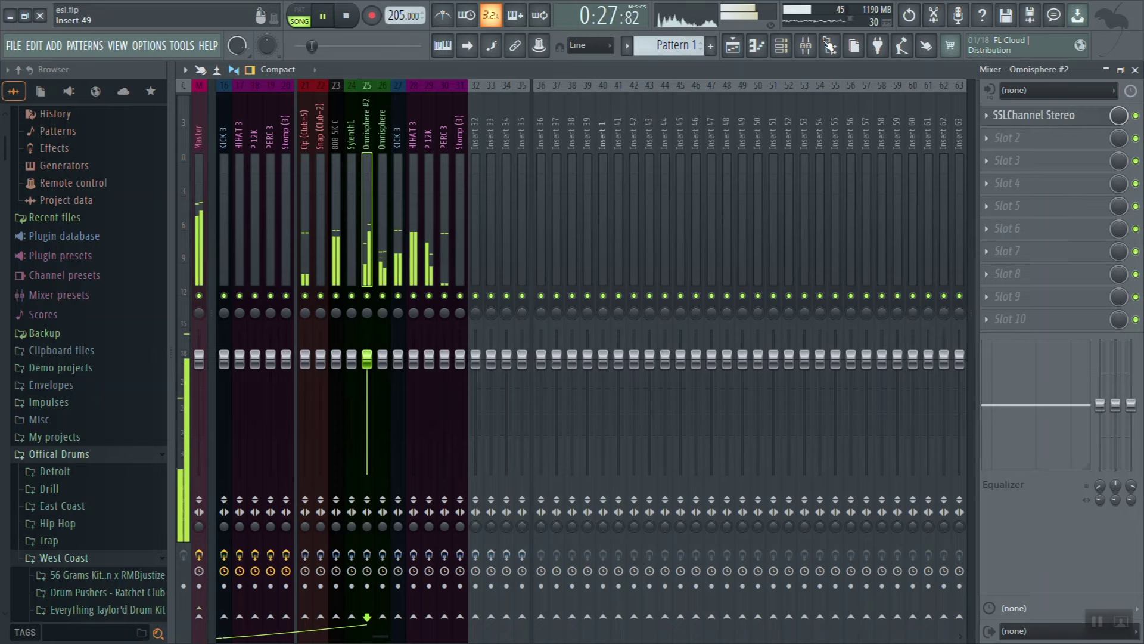
{"action": "left_click", "coordinate": [781, 45]}
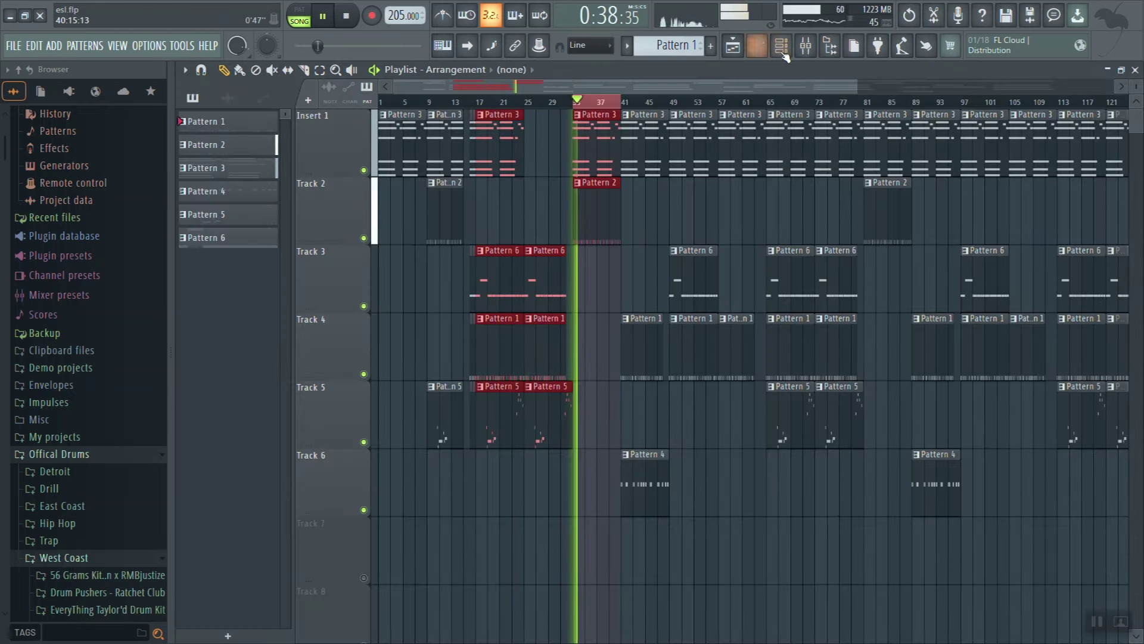
Select the Snap (Club-2) insert, tighten the loop to bars 17–25, and stop playback.
{"action": "key", "text": "F9"}
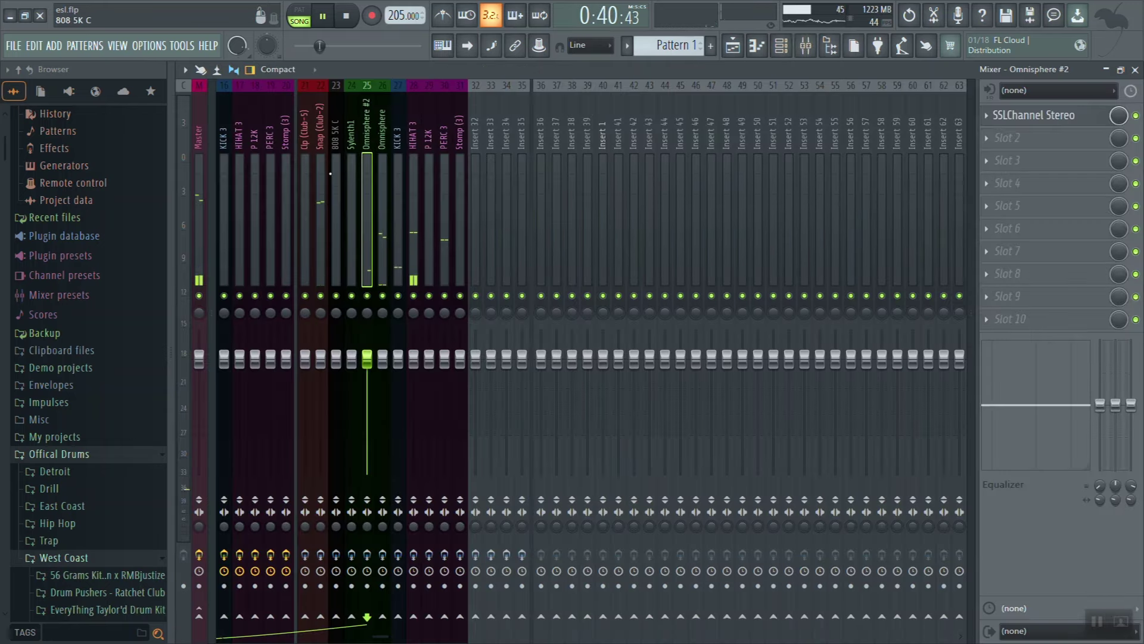
{"action": "left_click", "coordinate": [325, 173]}
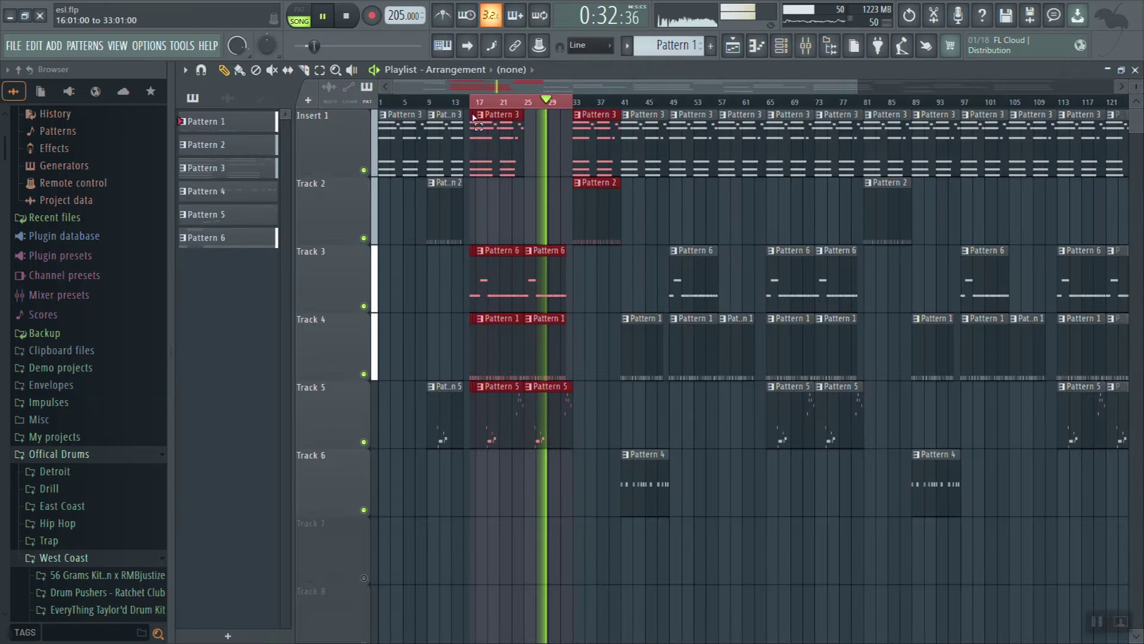
{"action": "left_click_drag", "start_coordinate": [530, 109], "coordinate": [525, 130]}
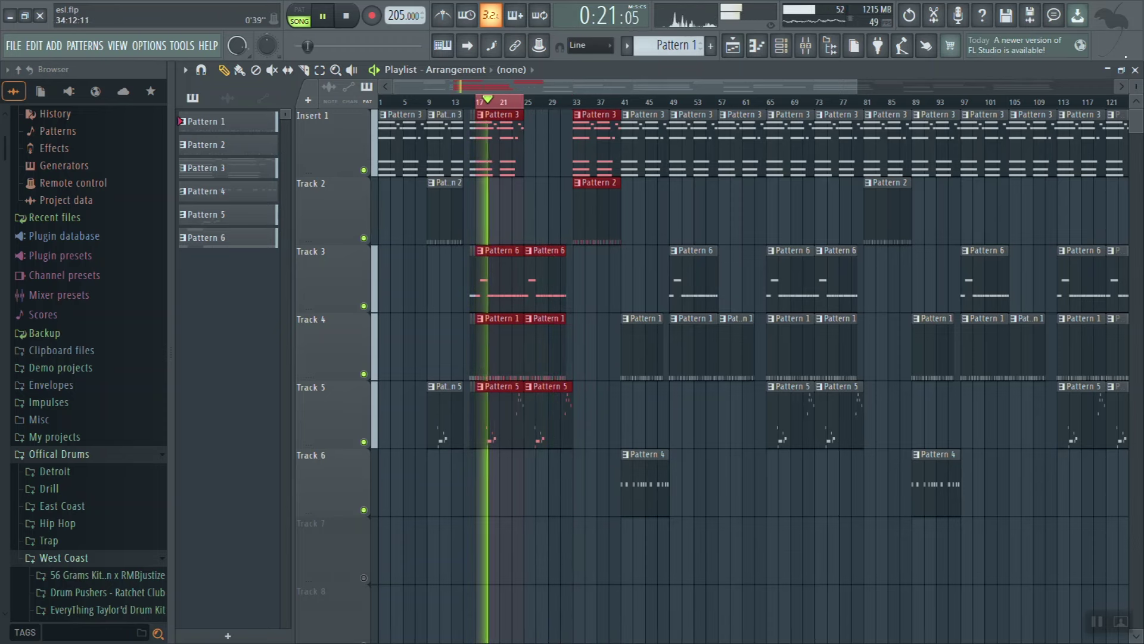
{"action": "key", "text": "F9"}
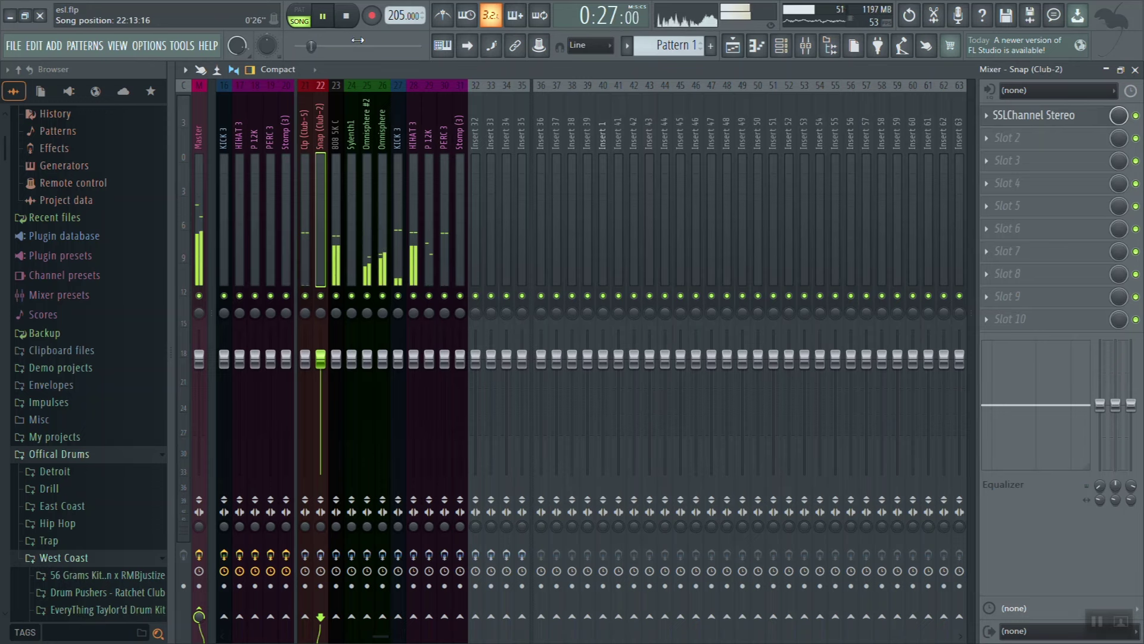
{"action": "left_click", "coordinate": [350, 22]}
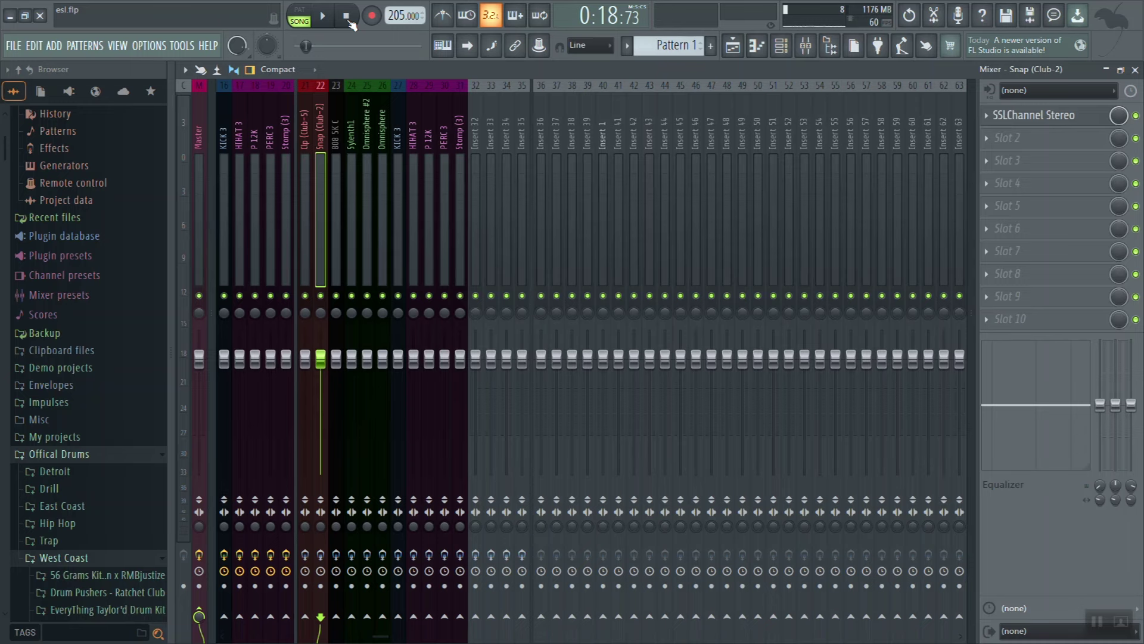
Load Fruity Balance after SSLChannel on the Snap (Club-2) insert at 0.0 dB and close its window.
{"action": "left_click", "coordinate": [1029, 141]}
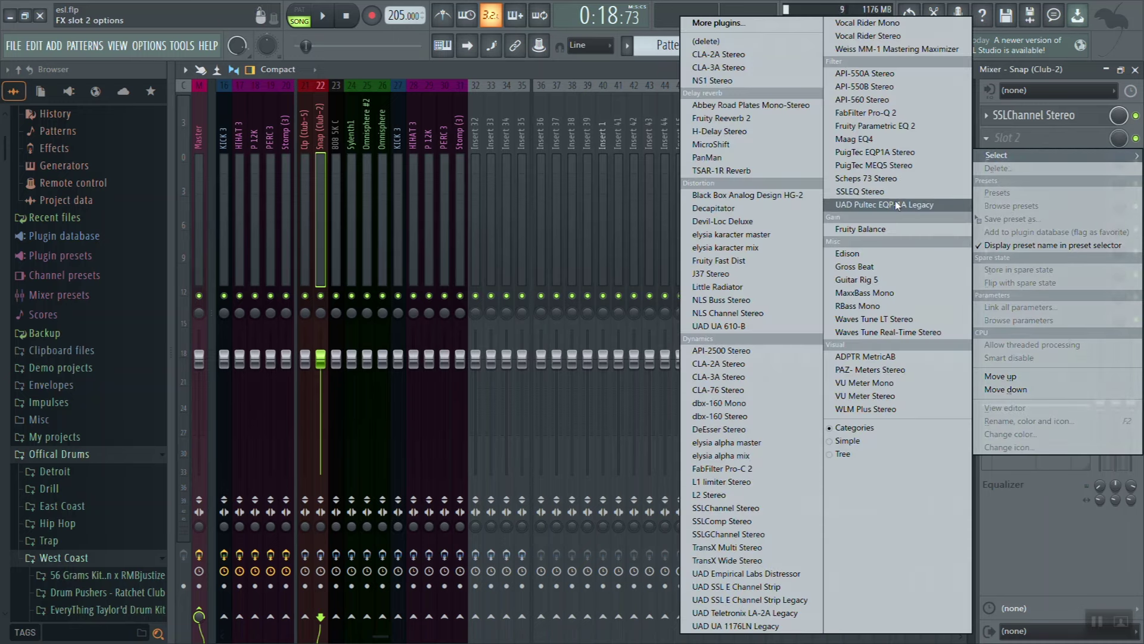
{"action": "left_click", "coordinate": [883, 230]}
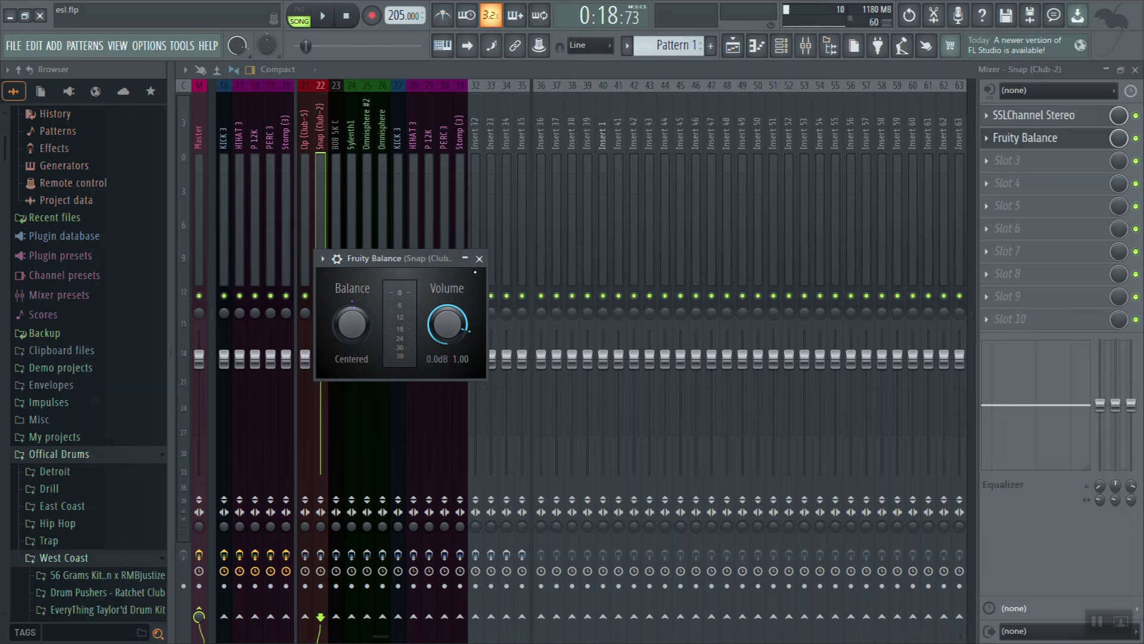
{"action": "left_click", "coordinate": [480, 259]}
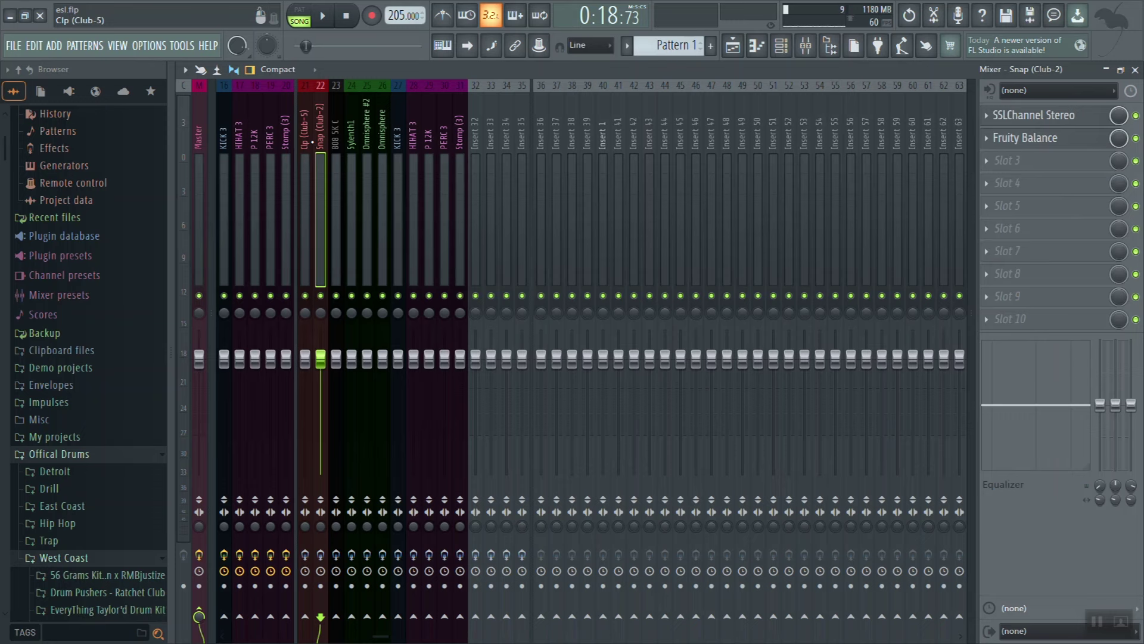
{"action": "key", "text": "space"}
Select inserts Clp (Club-5) through Stomp (3) and stop playback.
{"action": "left_click", "coordinate": [304, 145], "text": "ctrl"}
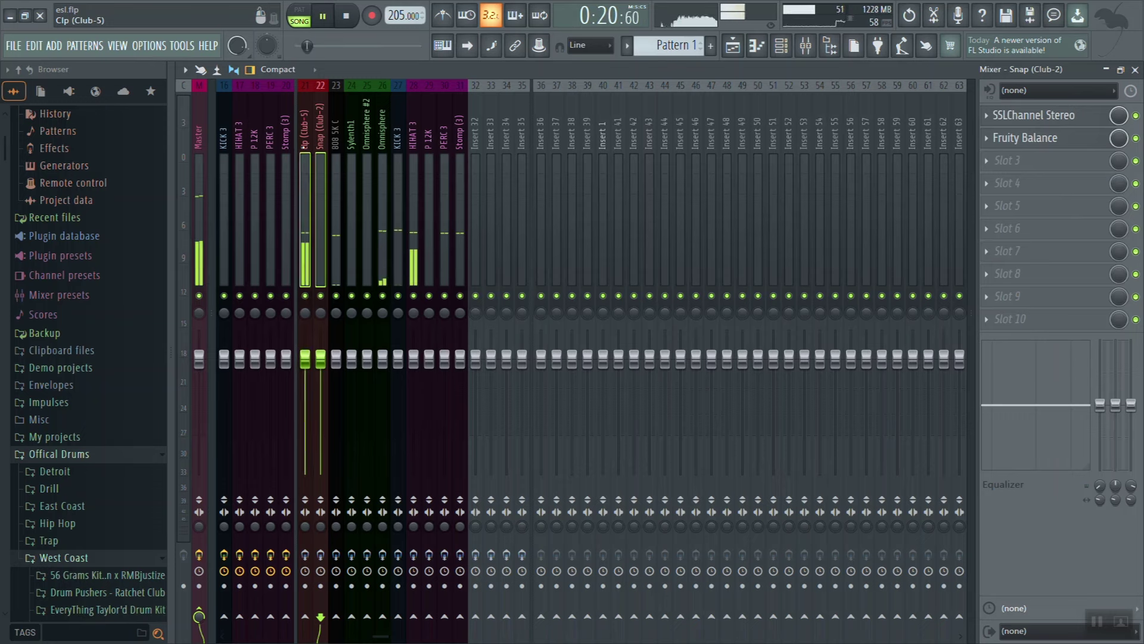
{"action": "left_click_drag", "start_coordinate": [305, 145], "coordinate": [463, 162]}
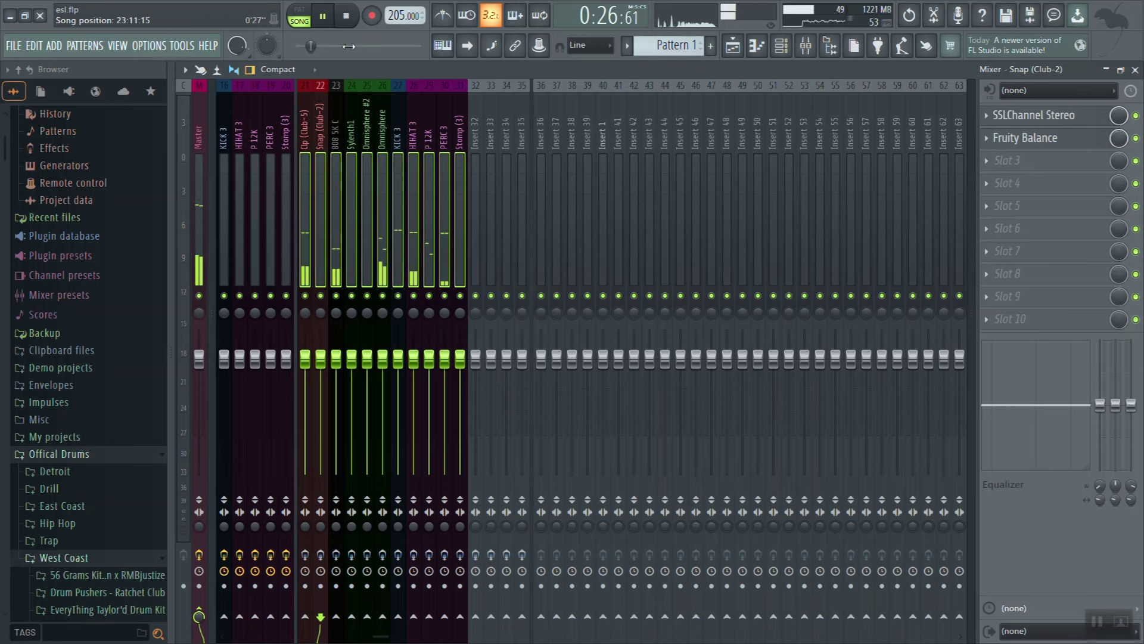
{"action": "key", "text": "space"}
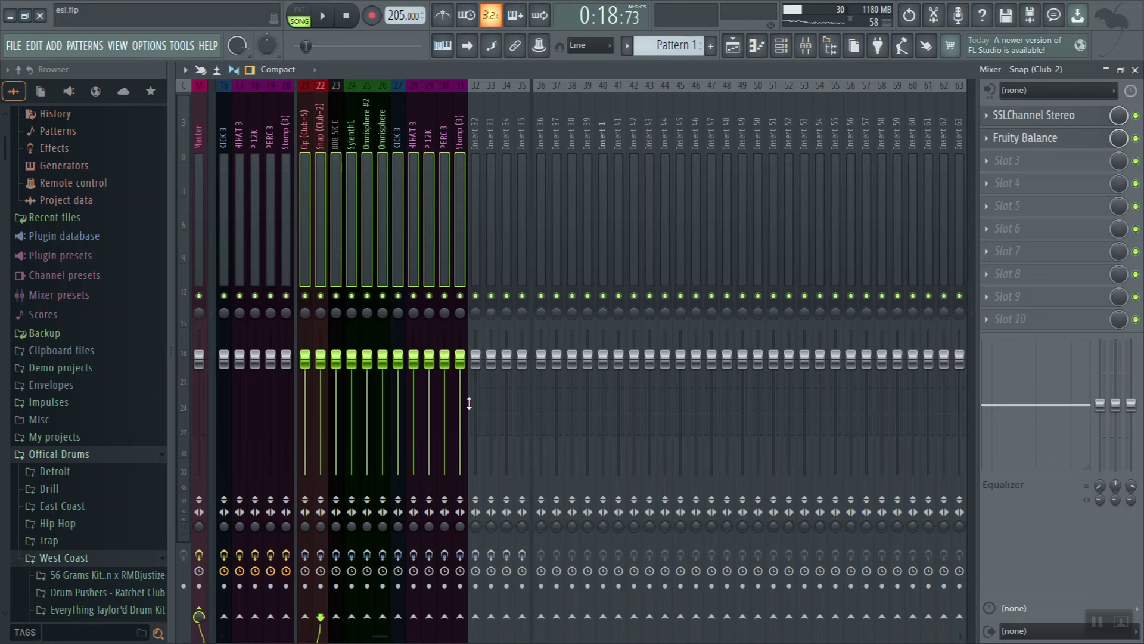
Replay and stop the beat with those inserts selected, then select the Master insert.
{"action": "left_click", "coordinate": [428, 555]}
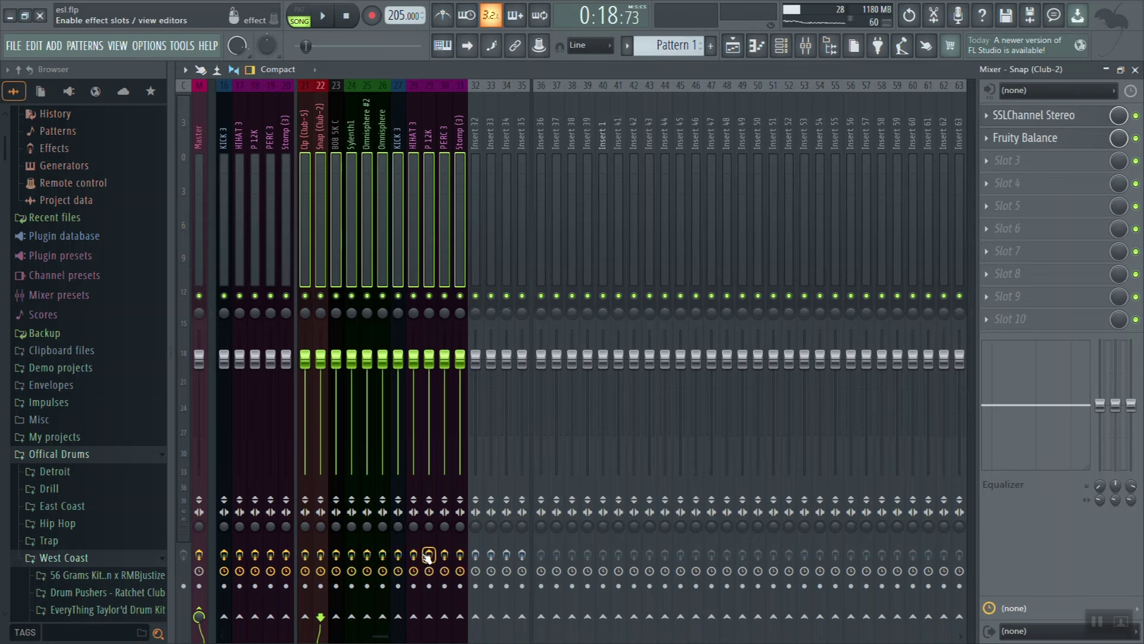
{"action": "left_click", "coordinate": [327, 15]}
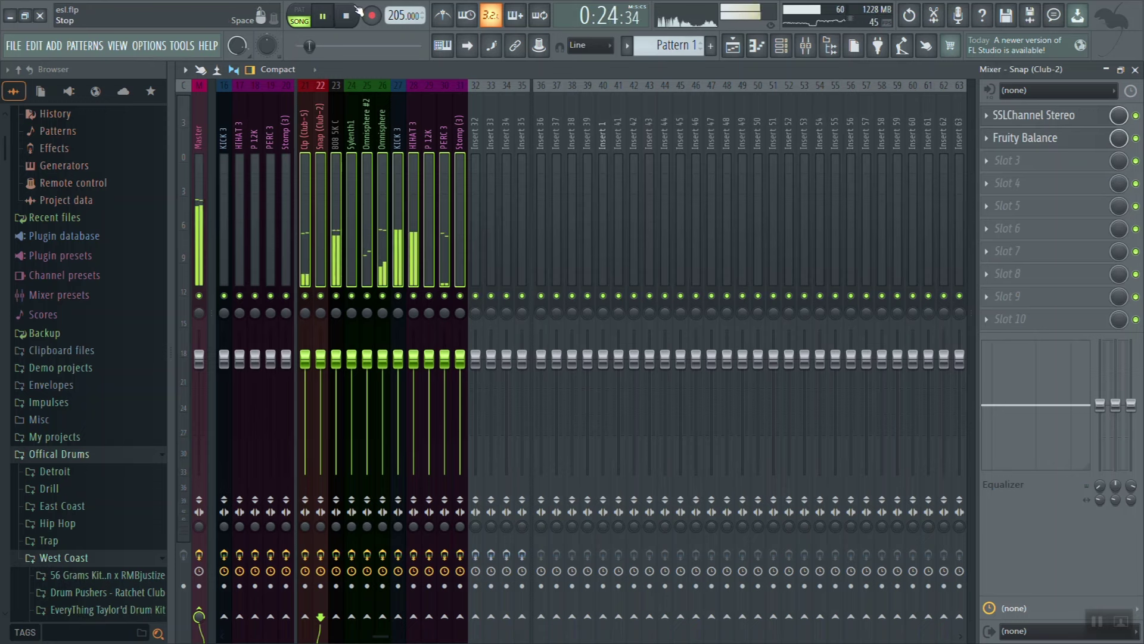
{"action": "left_click", "coordinate": [355, 13]}
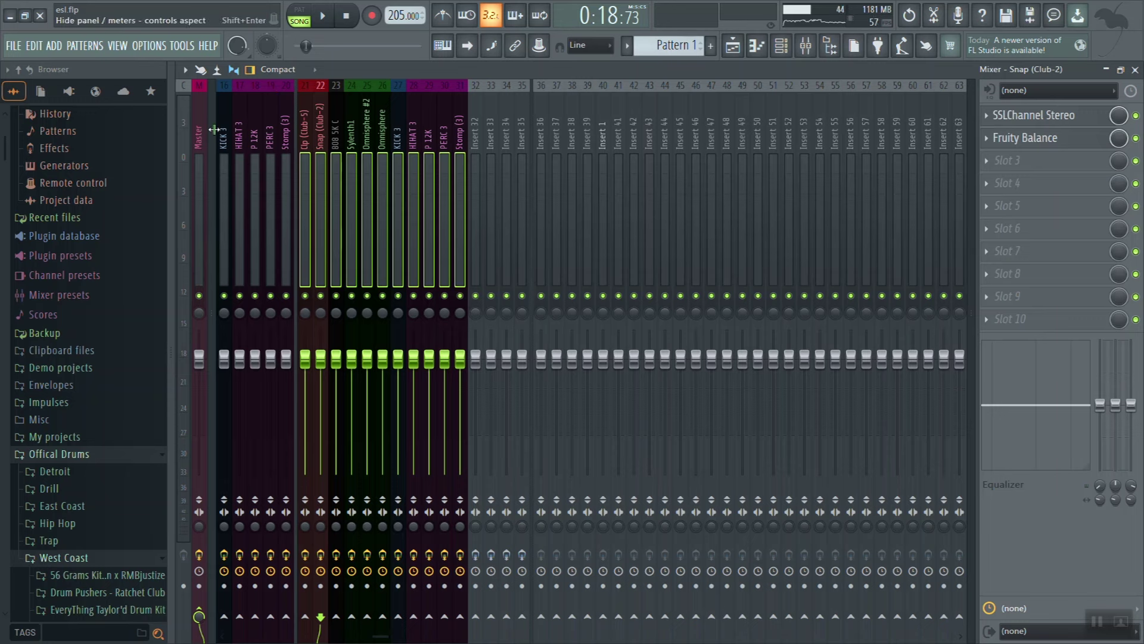
{"action": "left_click", "coordinate": [199, 119]}
Play and stop the beat while watching the master VU Meter Stereo, then close the mixer.
{"action": "left_click", "coordinate": [319, 17]}
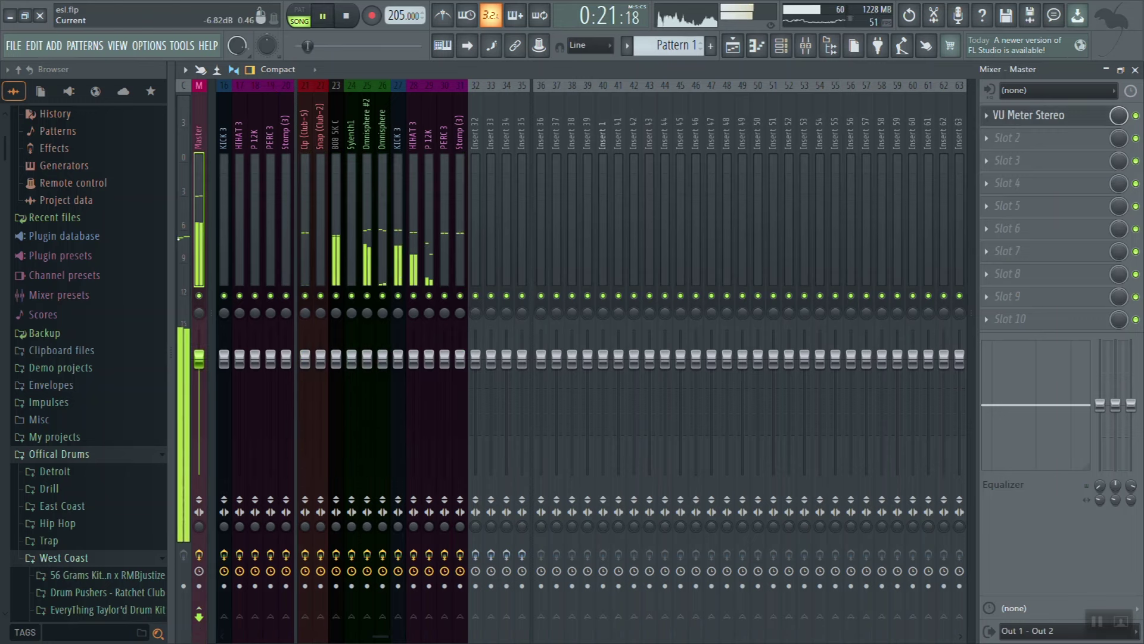
{"action": "left_click", "coordinate": [346, 16]}
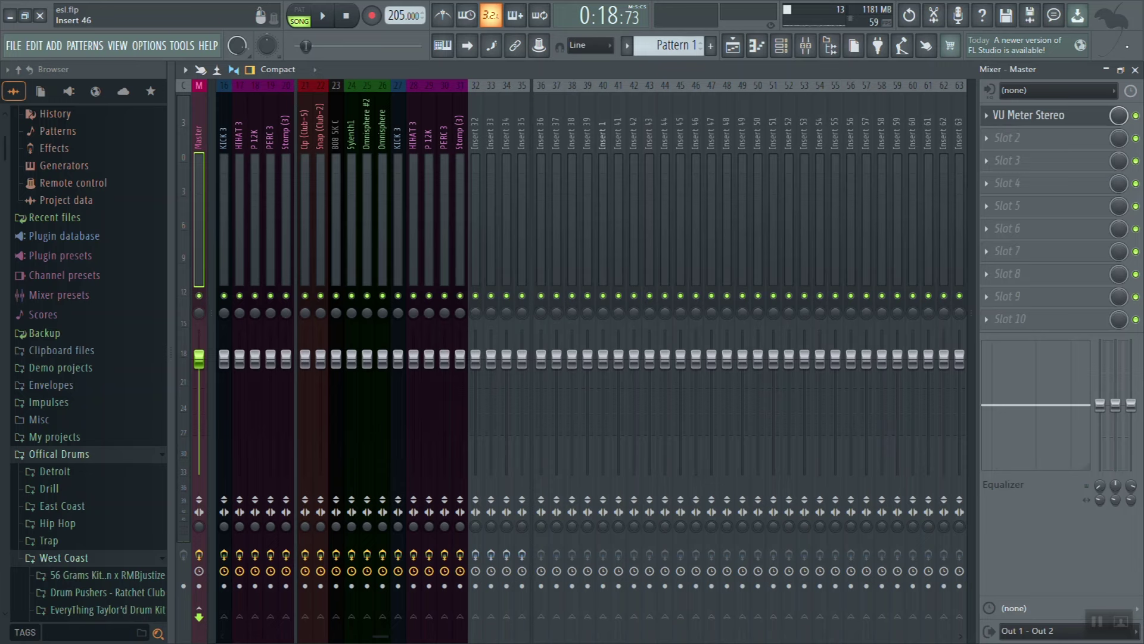
{"action": "left_click", "coordinate": [1136, 70]}
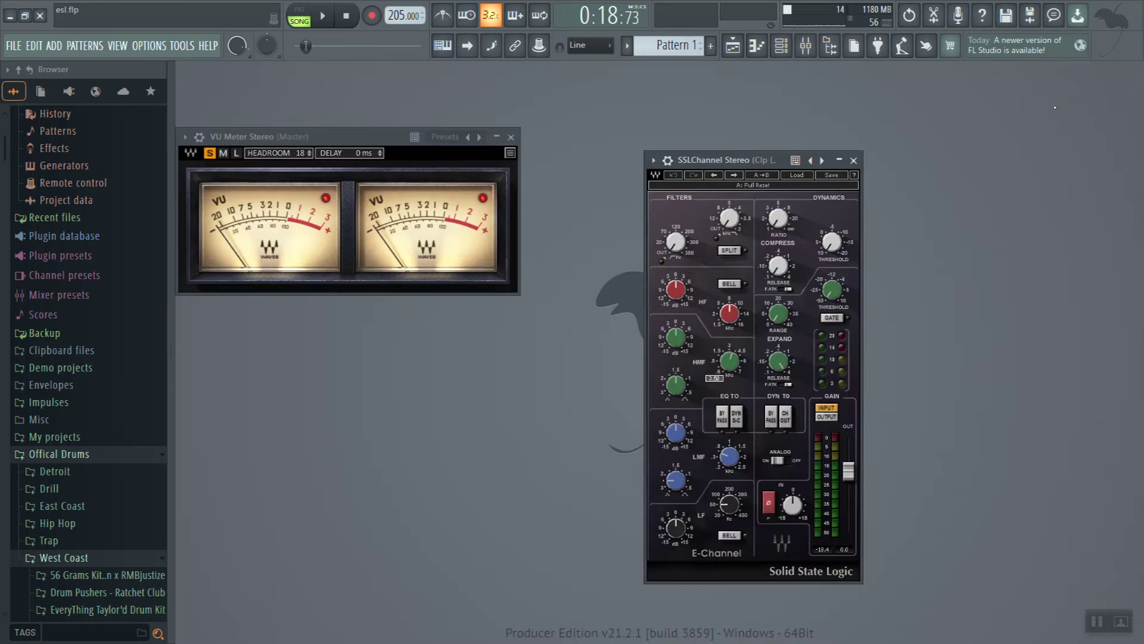
Reset the VU meter's peak lights, close SSLChannel Stereo, and move the VU window up-right.
{"action": "left_click", "coordinate": [488, 198]}
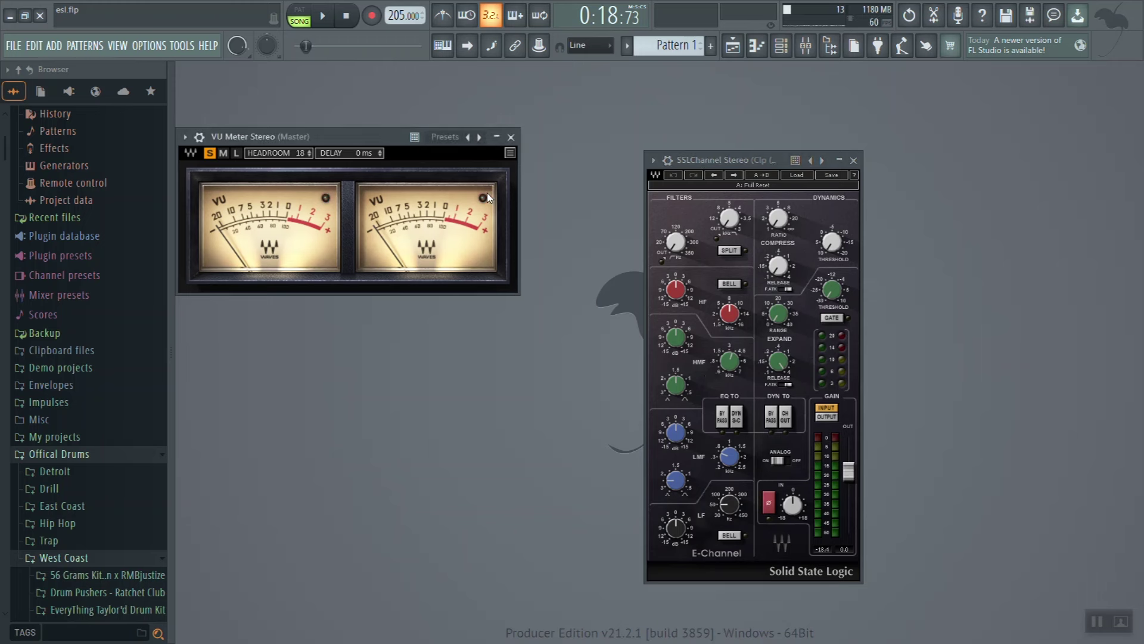
{"action": "left_click", "coordinate": [854, 160]}
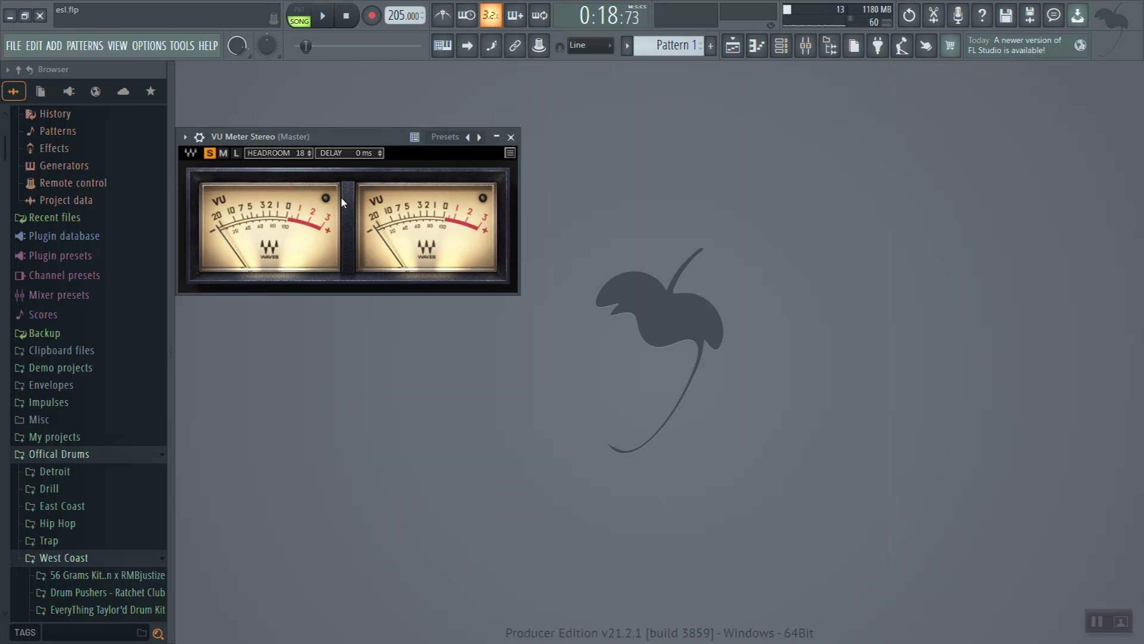
{"action": "left_click_drag", "start_coordinate": [370, 131], "coordinate": [502, 101]}
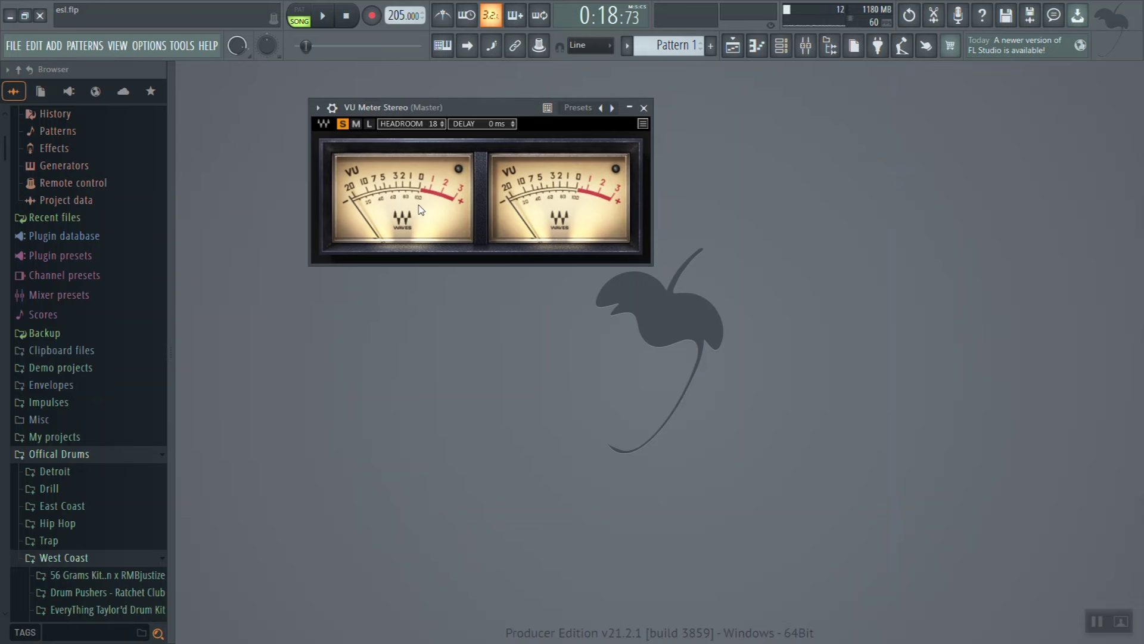
Toggle the Mixer, Channel rack and Playlist open and closed, leaving only the VU meter.
{"action": "left_click", "coordinate": [813, 47]}
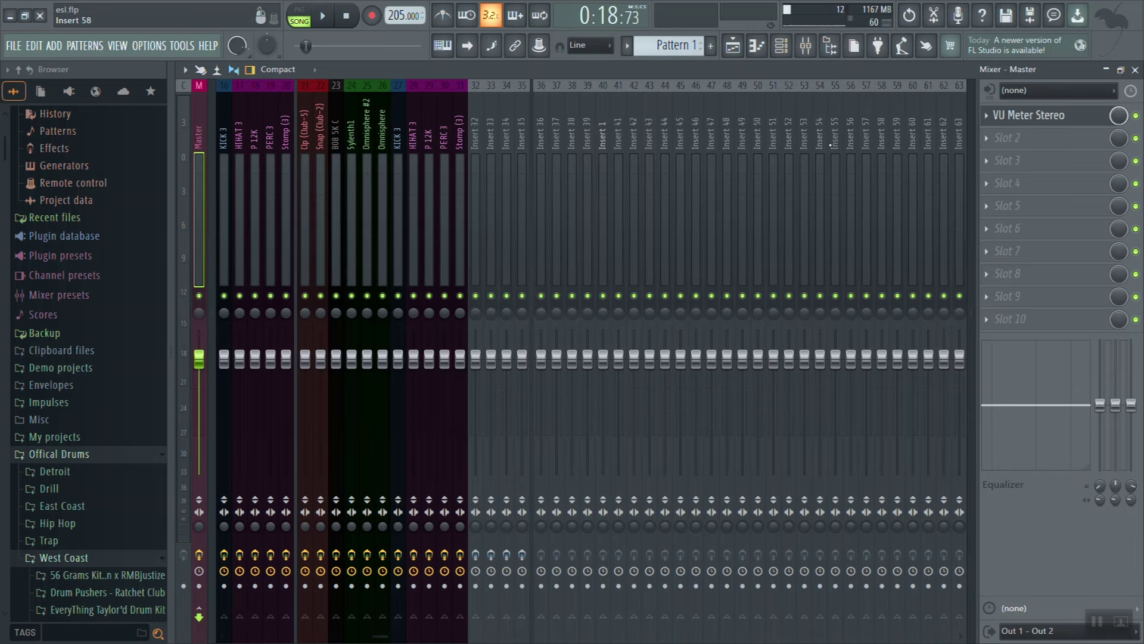
{"action": "left_click", "coordinate": [1135, 71]}
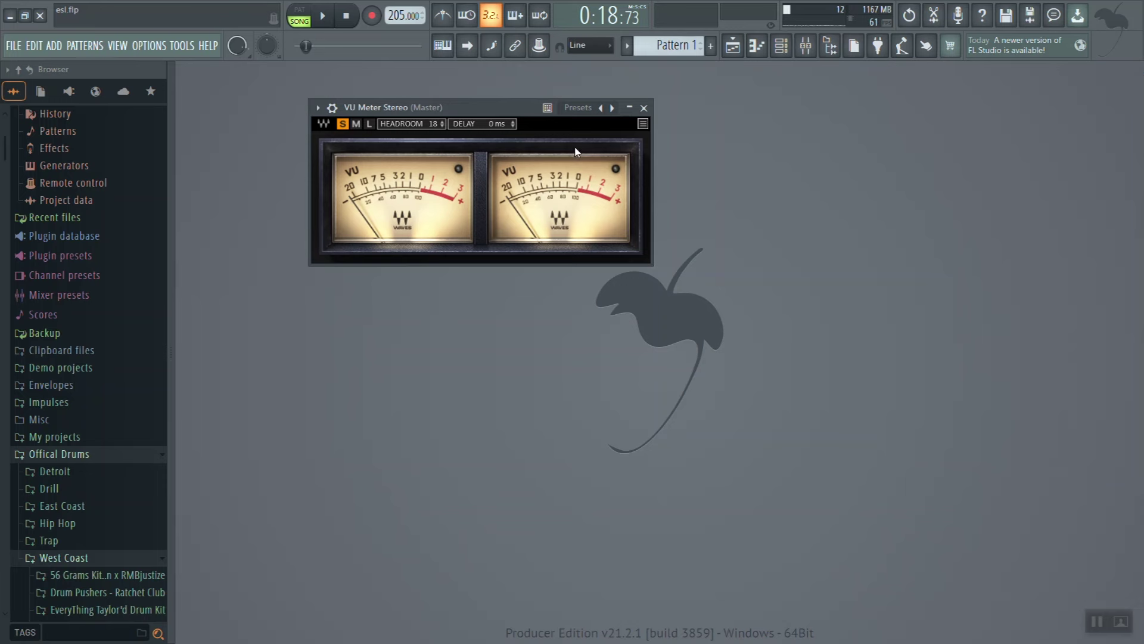
{"action": "left_click", "coordinate": [805, 45]}
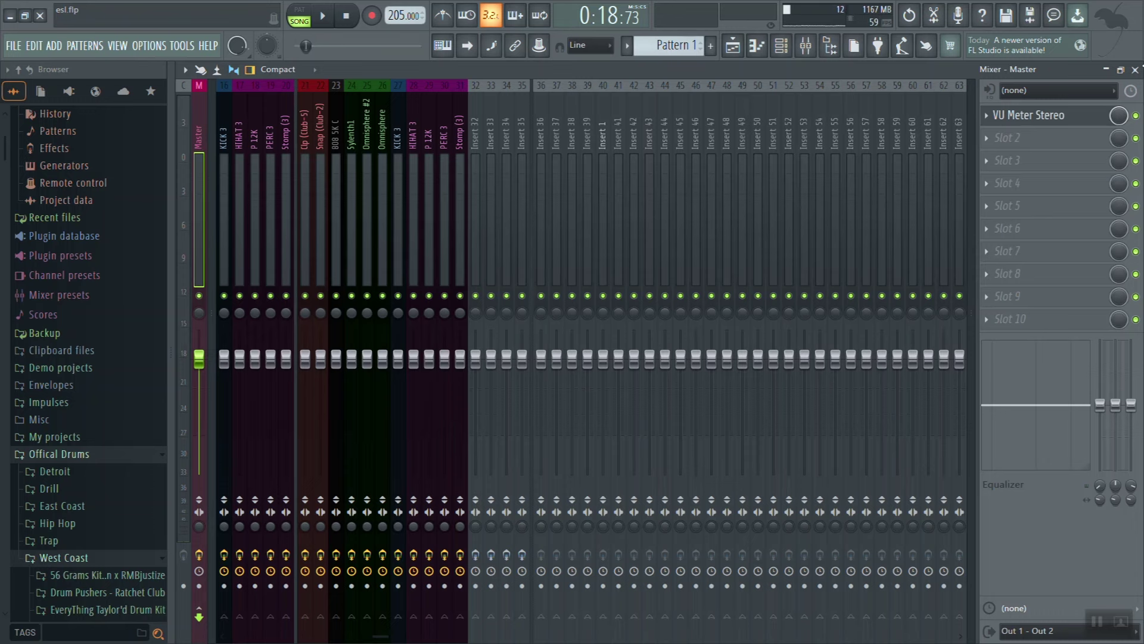
{"action": "left_click", "coordinate": [1135, 70]}
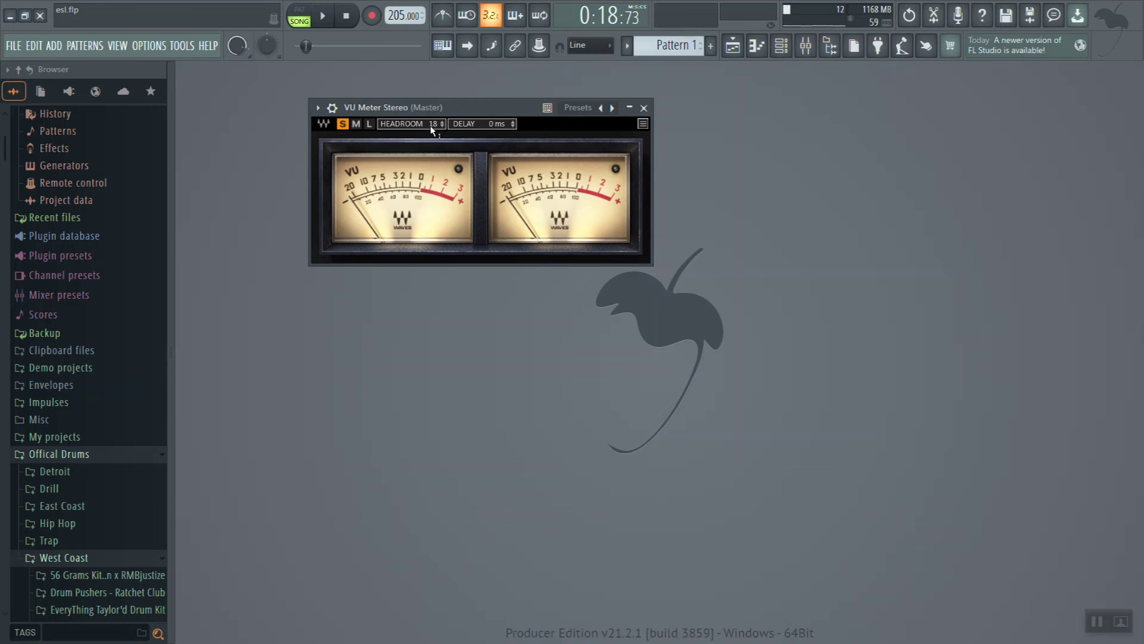
{"action": "left_click", "coordinate": [806, 46]}
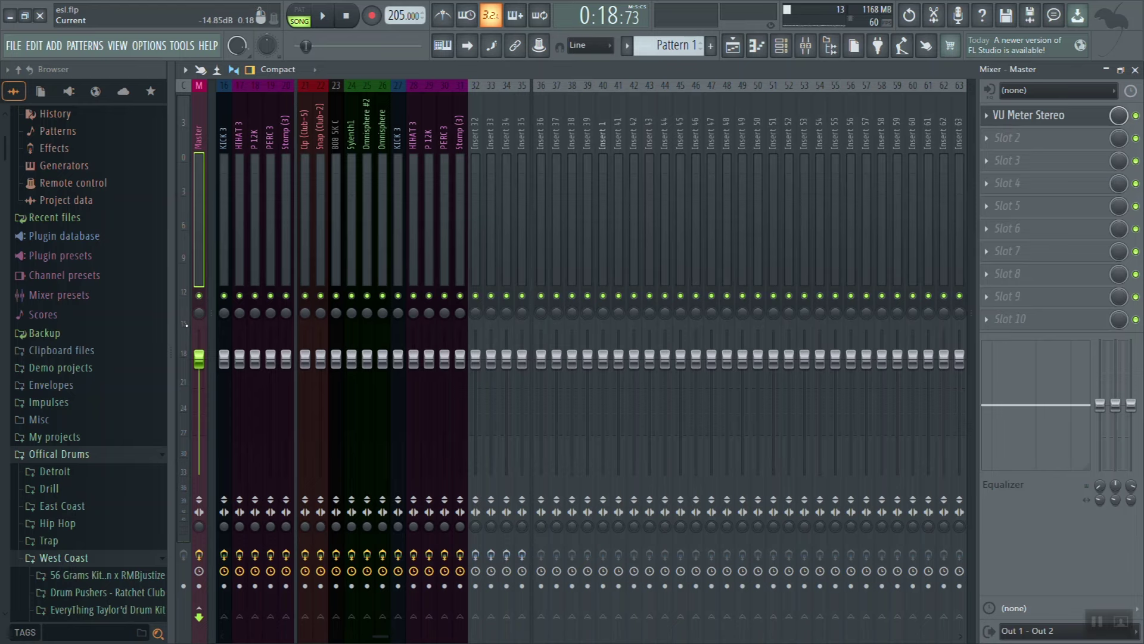
{"action": "left_click", "coordinate": [782, 46]}
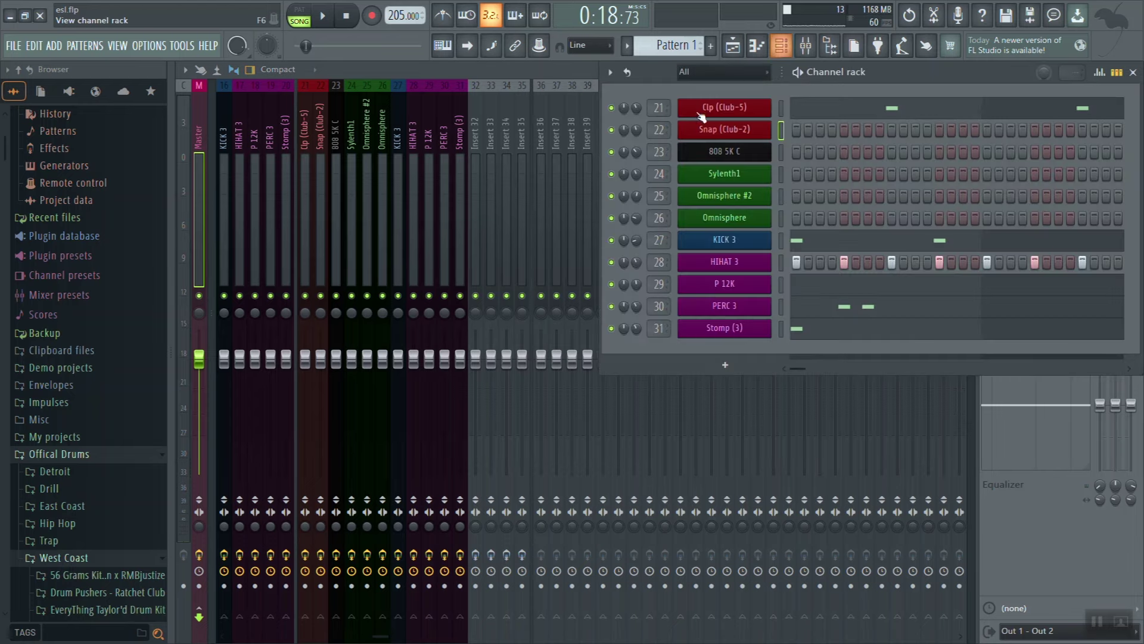
{"action": "left_click", "coordinate": [733, 46]}
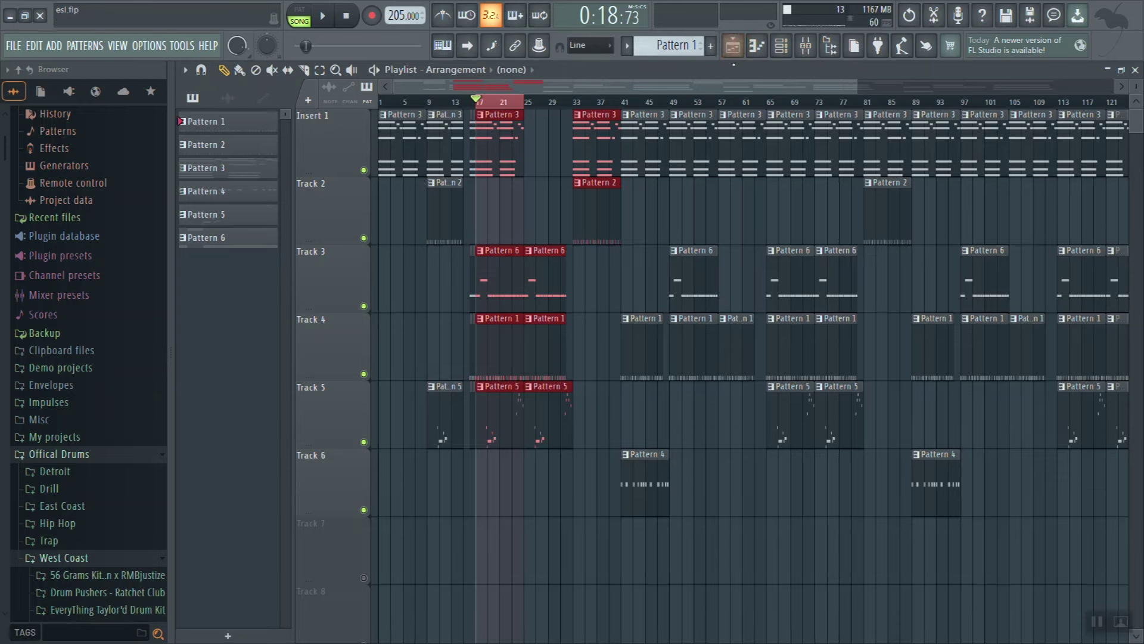
{"action": "left_click", "coordinate": [1135, 70]}
{"action": "left_click", "coordinate": [1136, 87]}
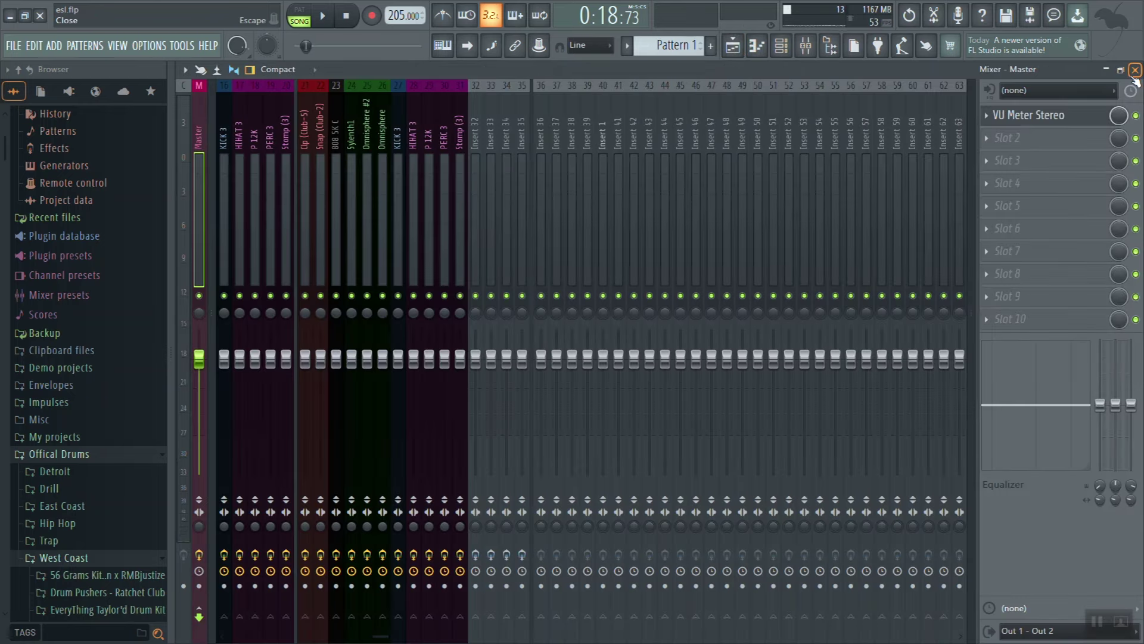
{"action": "left_click", "coordinate": [1136, 69]}
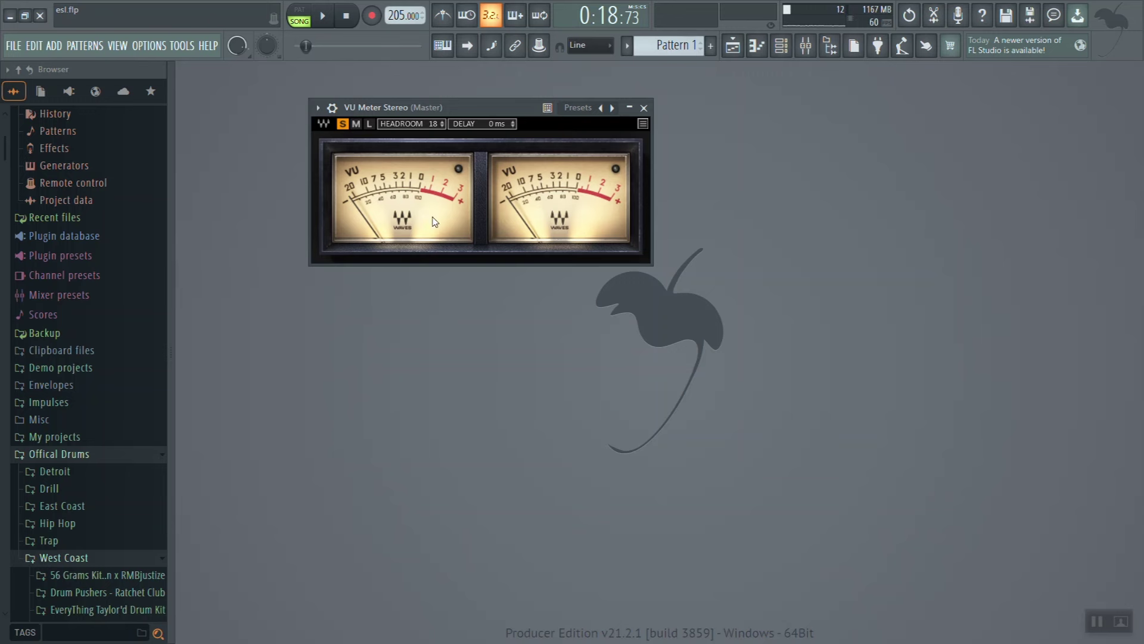
Enlarge the VU meter, watch its needles during playback, nudge it left, and reopen the mixer.
{"action": "left_click", "coordinate": [369, 124]}
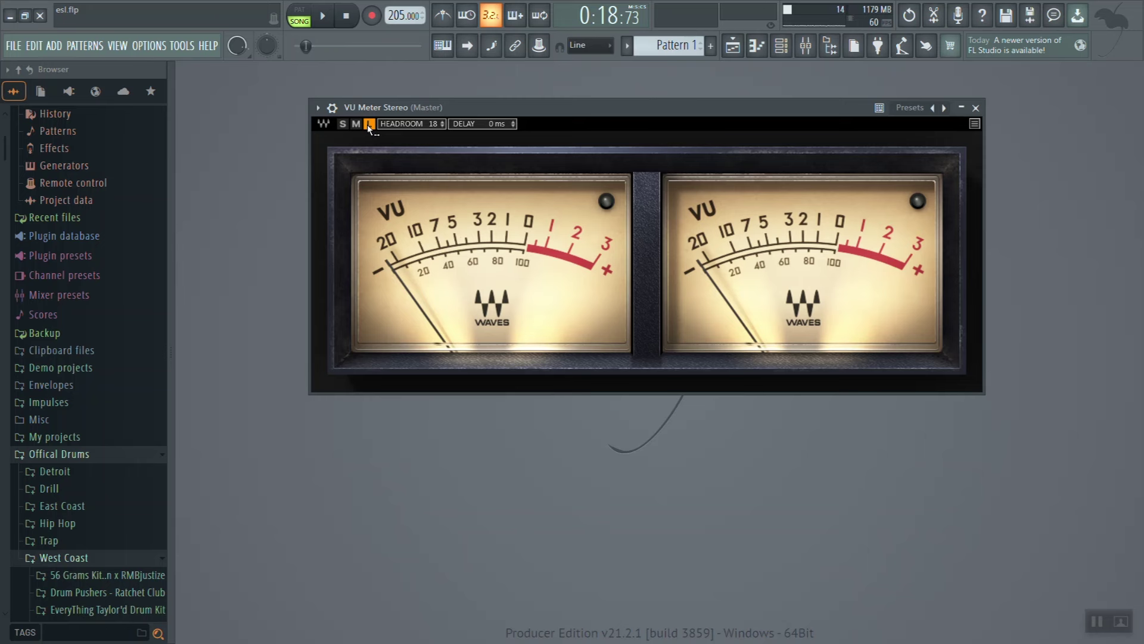
{"action": "key", "text": "space"}
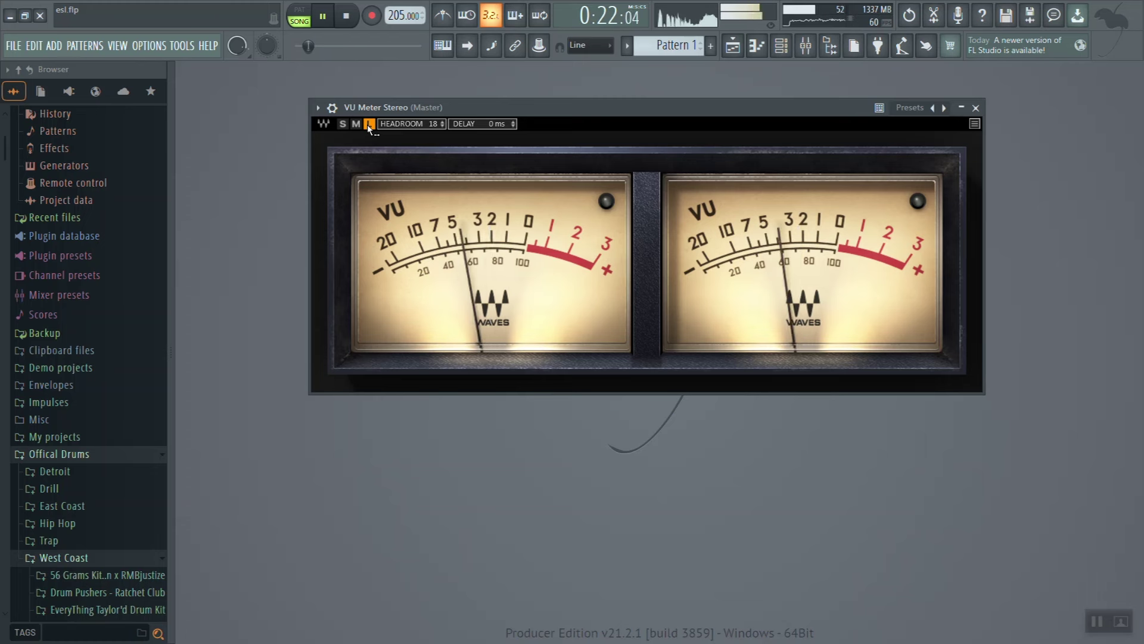
{"action": "key", "text": "ctrl+s"}
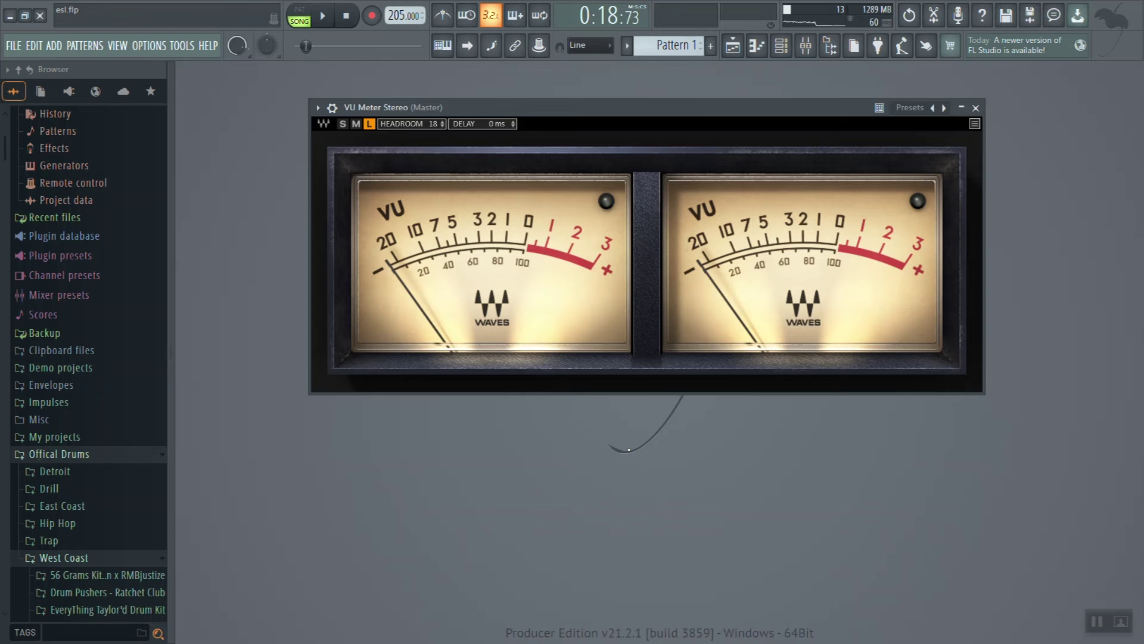
{"action": "left_click_drag", "start_coordinate": [774, 112], "coordinate": [640, 83]}
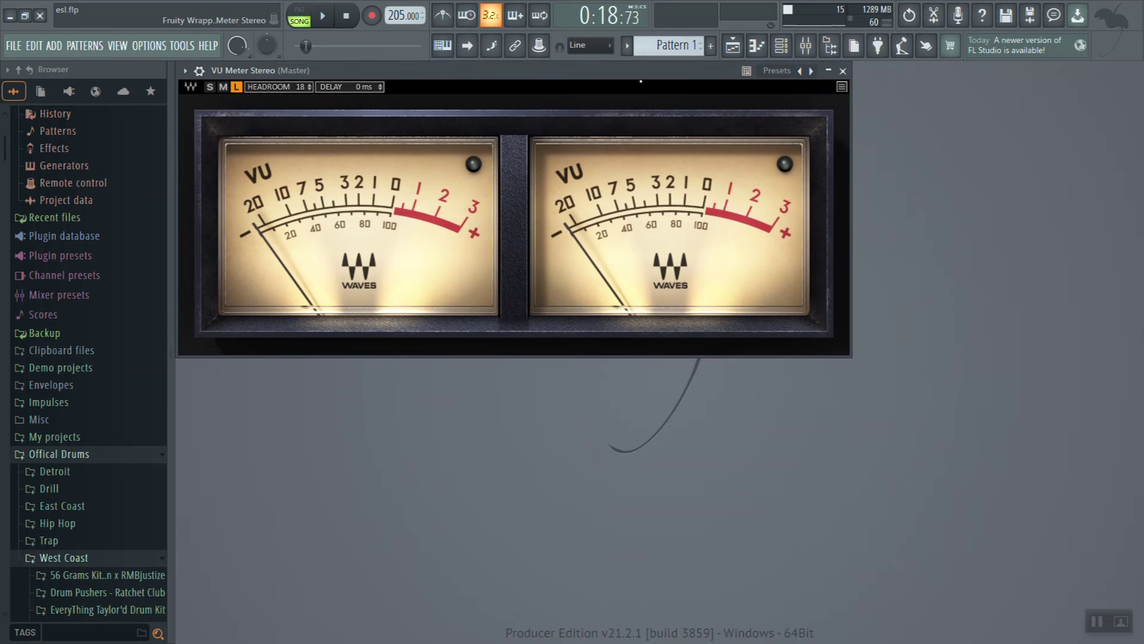
{"action": "left_click", "coordinate": [804, 50]}
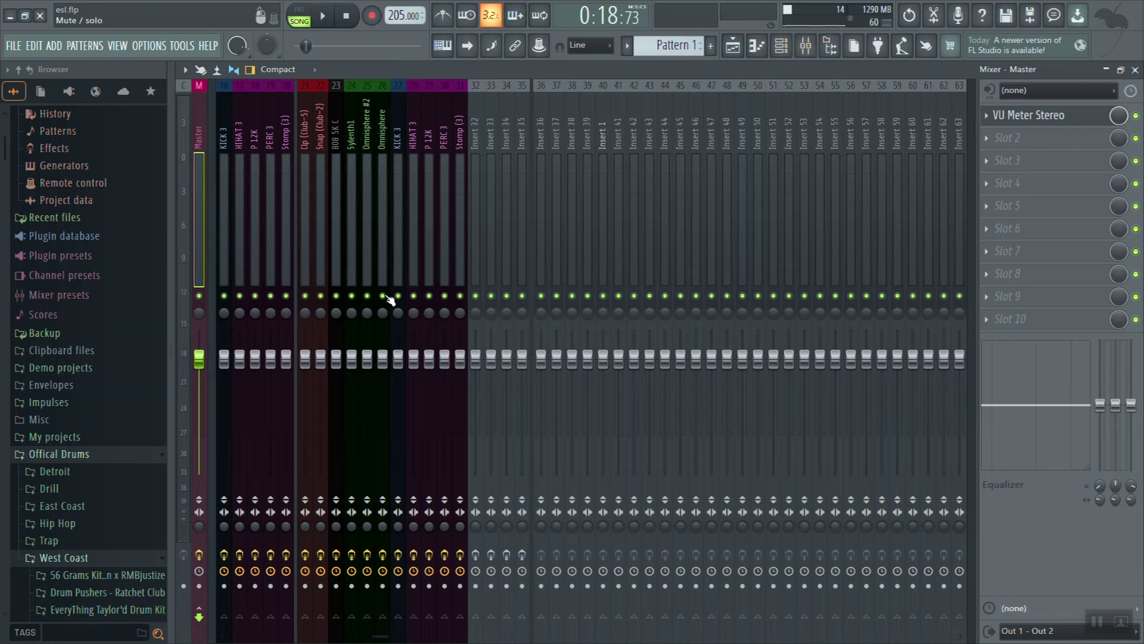
Solo the 808 5K C insert, open its SSLChannel, and move it off the VU meter.
{"action": "right_click", "coordinate": [341, 296]}
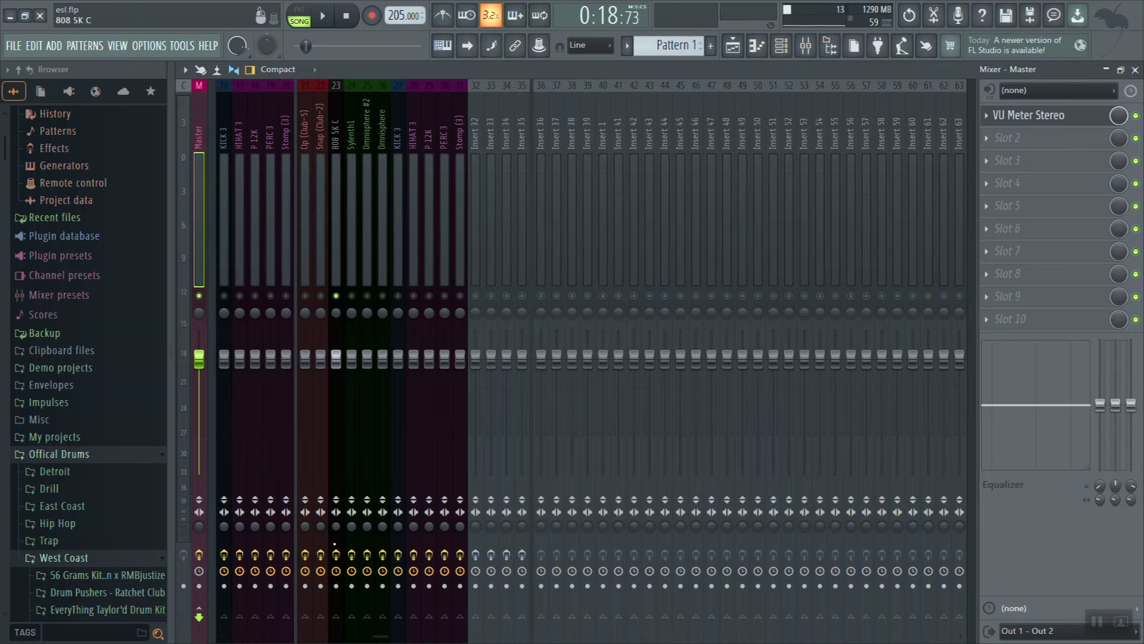
{"action": "right_click", "coordinate": [337, 557]}
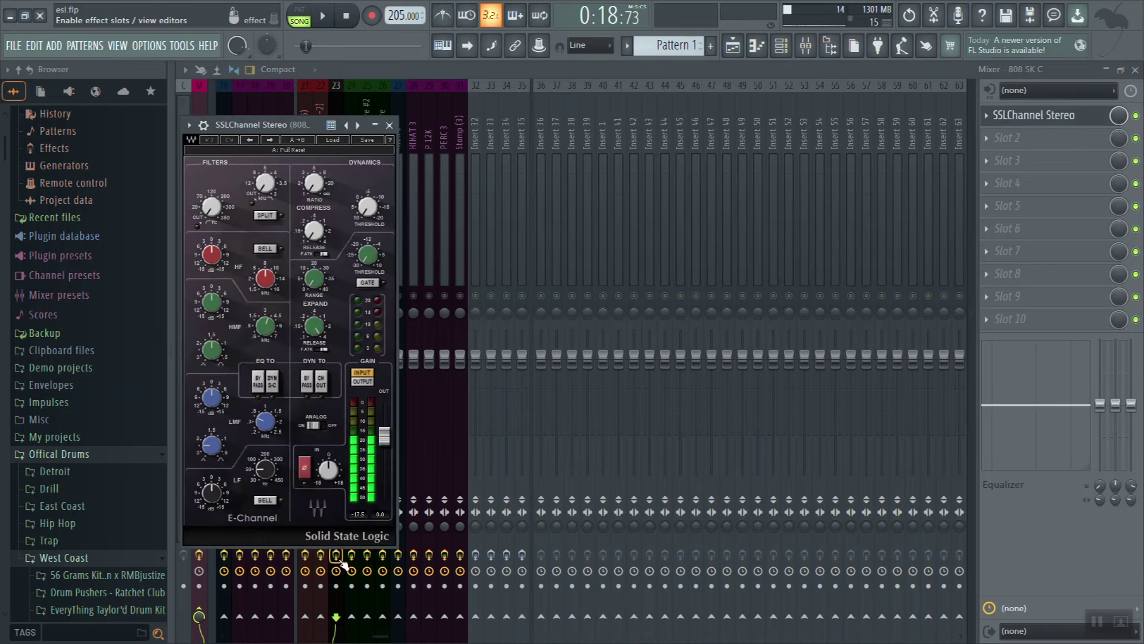
{"action": "left_click", "coordinate": [1135, 70]}
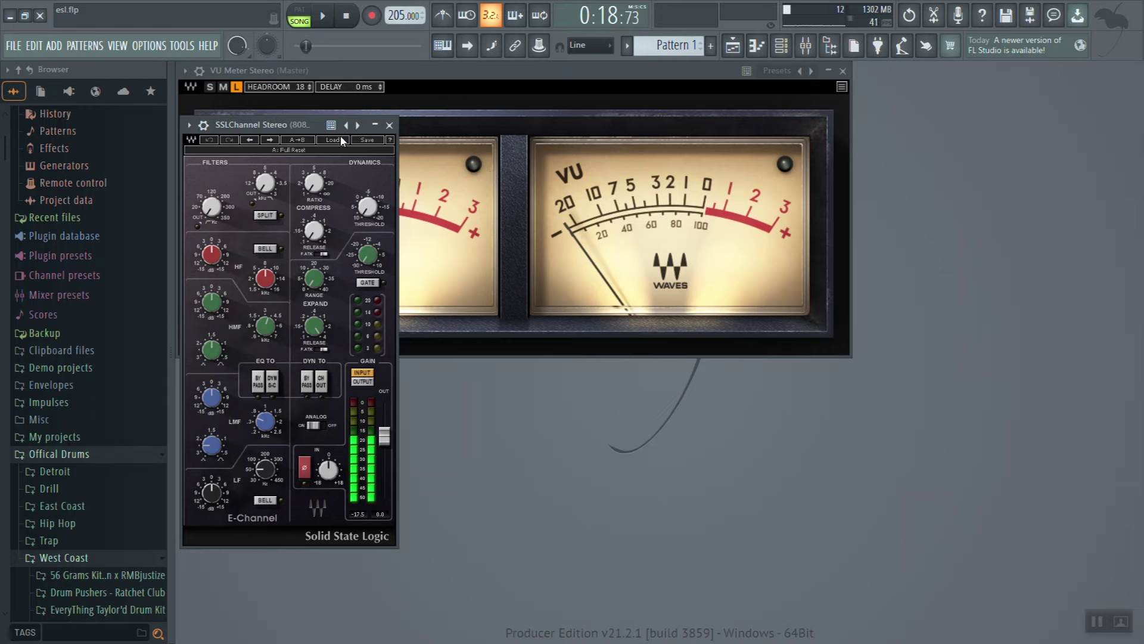
{"action": "left_click_drag", "start_coordinate": [262, 125], "coordinate": [946, 189]}
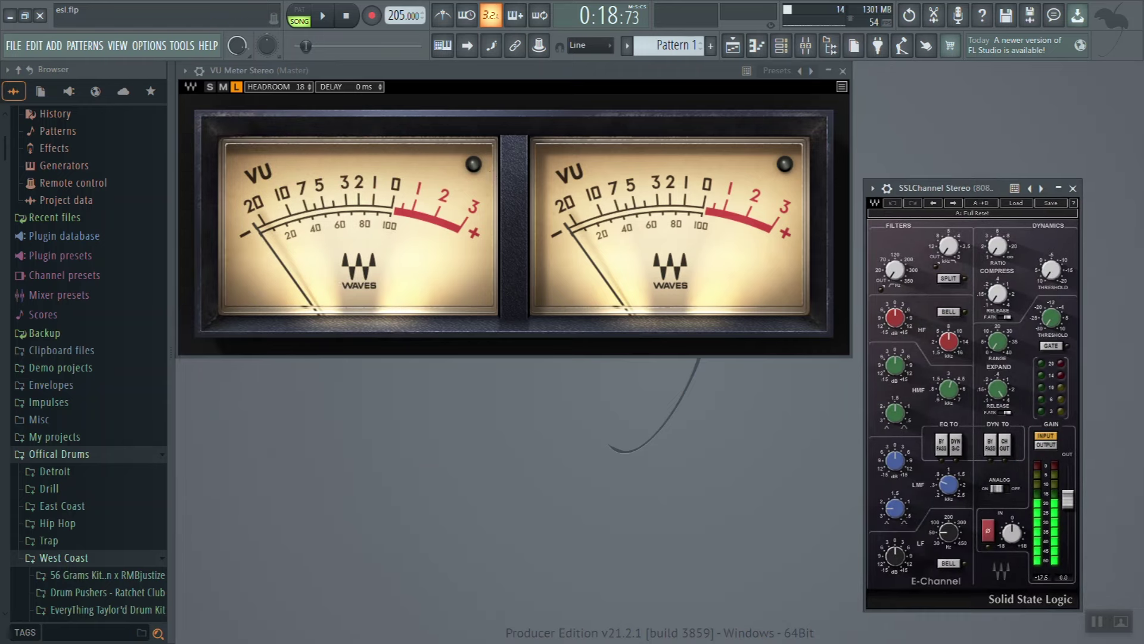
Play the beat twice, reading the 808's level on the master VU meter.
{"action": "left_click", "coordinate": [324, 16]}
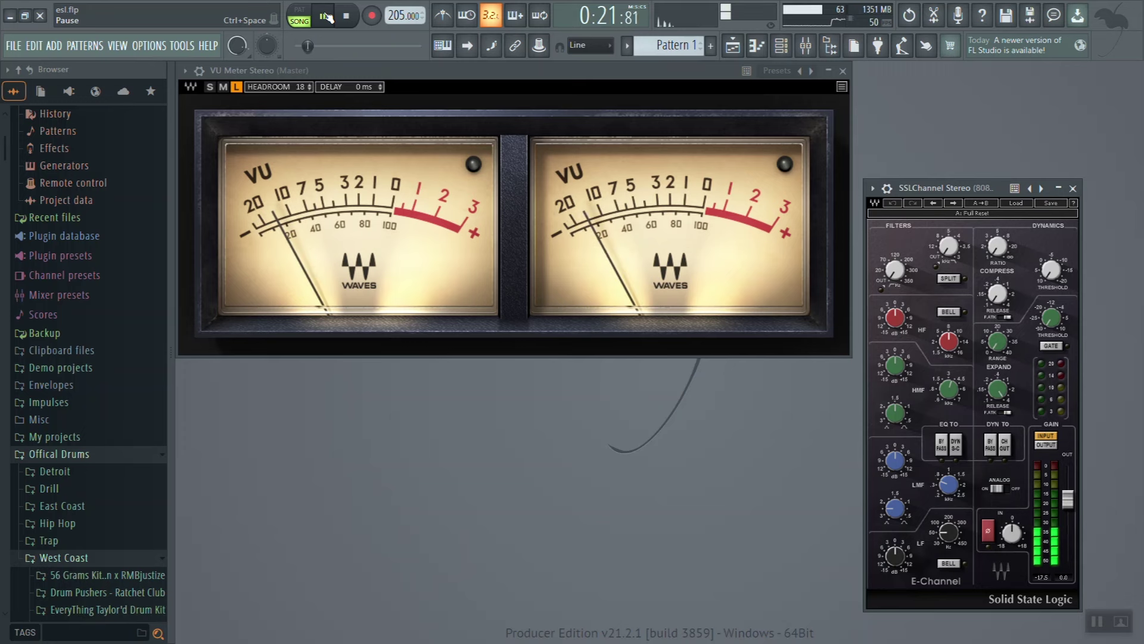
{"action": "left_click", "coordinate": [356, 17]}
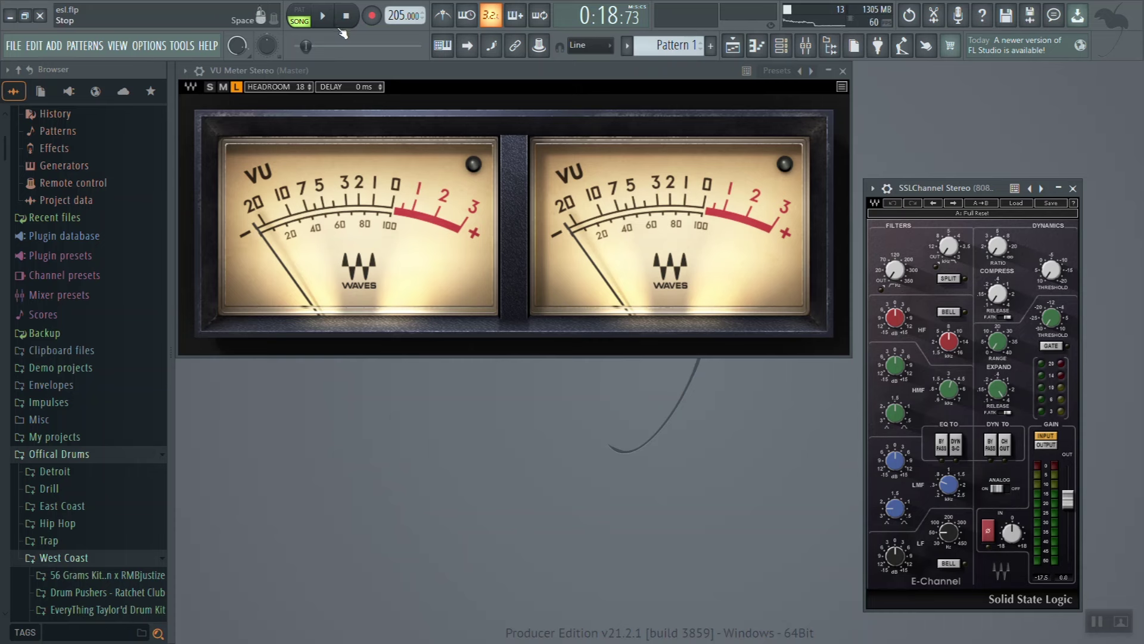
{"action": "left_click", "coordinate": [324, 17]}
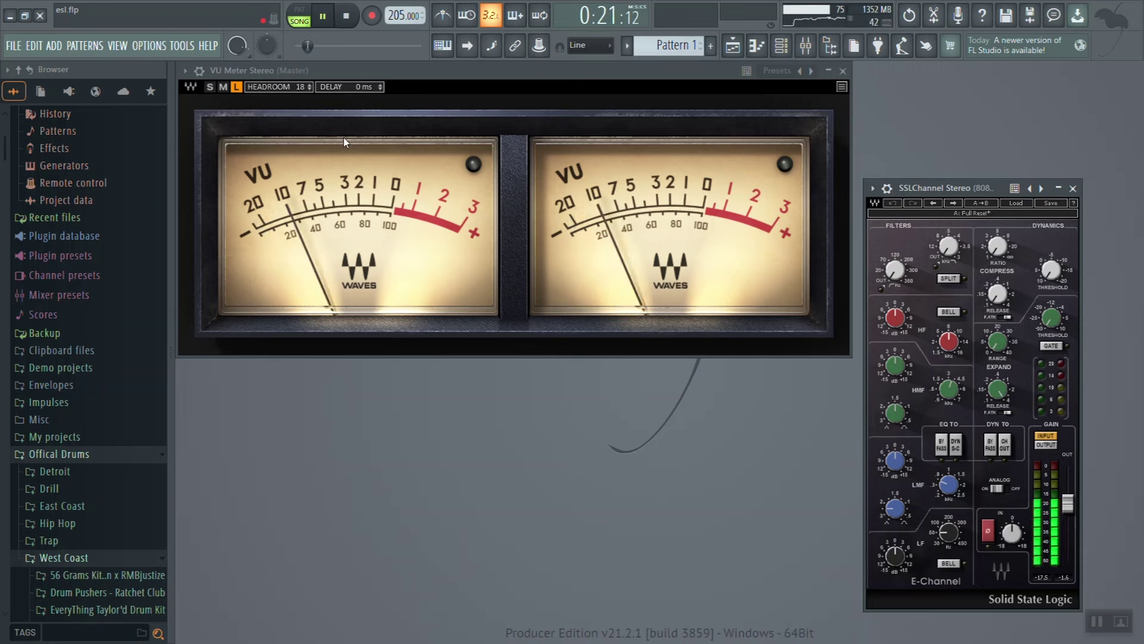
{"action": "key", "text": "space"}
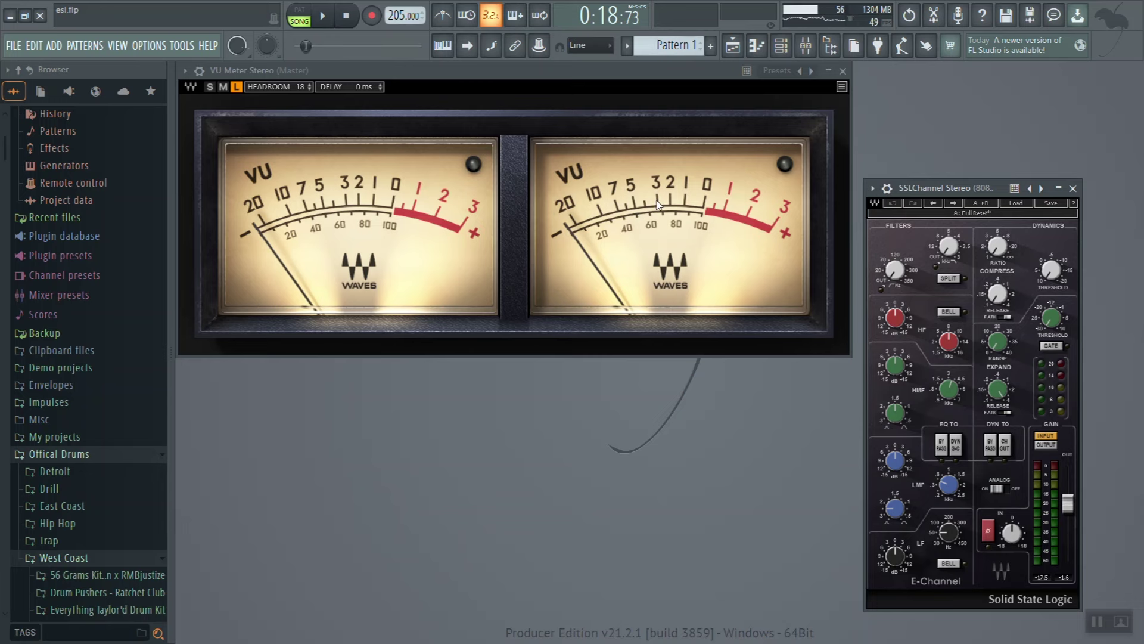
Close the 808's SSLChannel, enable KICK 3 alongside the soloed 808, and open its SSLChannel.
{"action": "left_click", "coordinate": [1073, 189]}
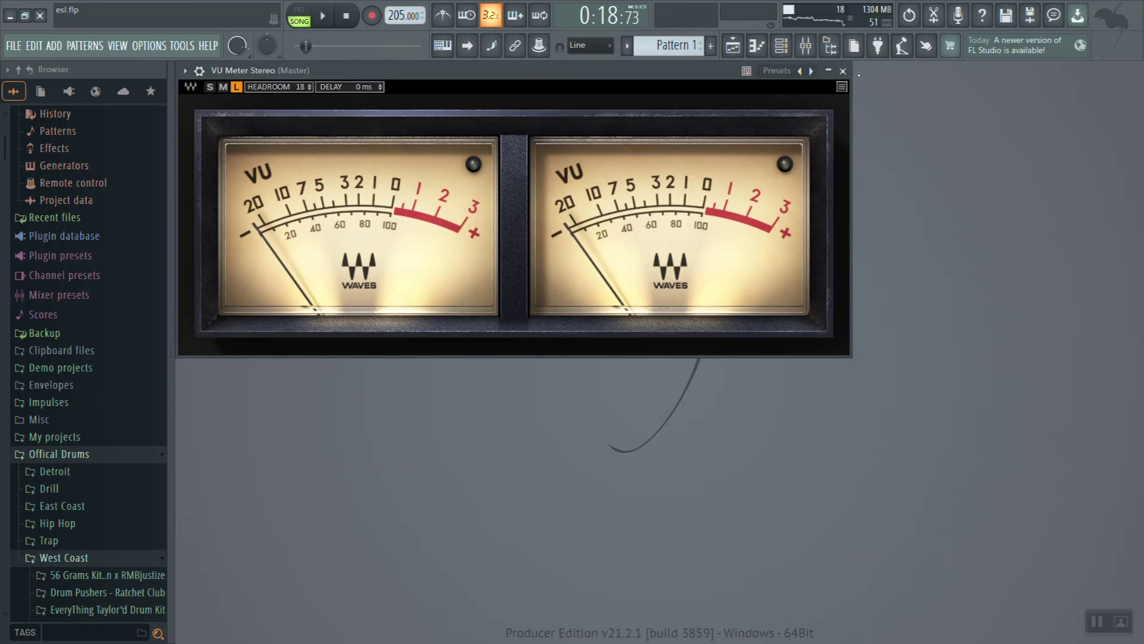
{"action": "left_click", "coordinate": [811, 48]}
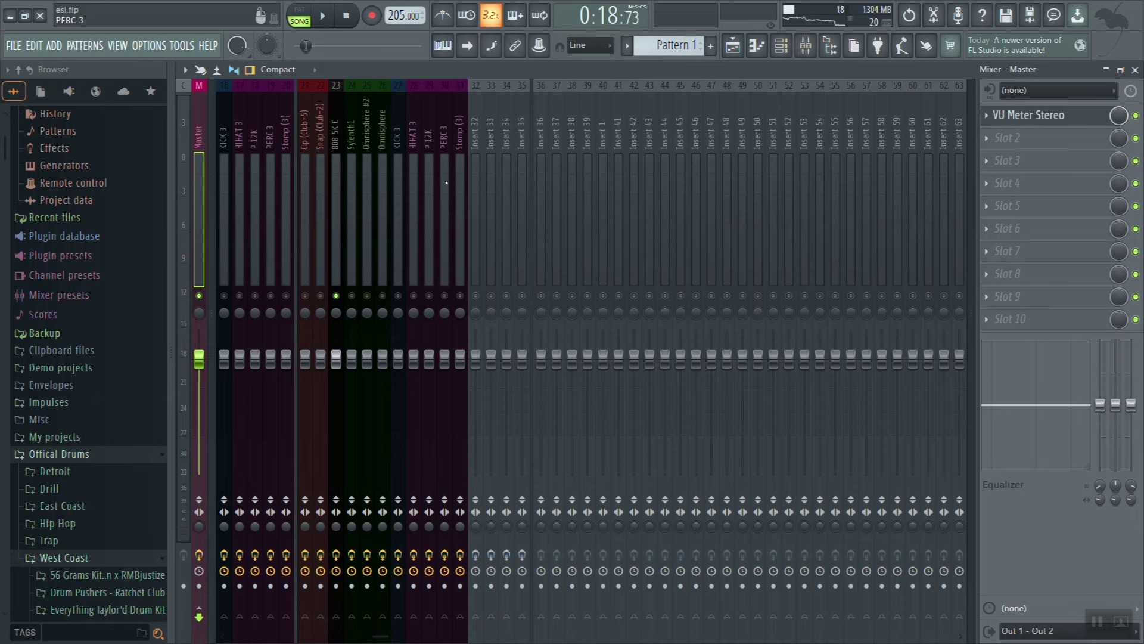
{"action": "left_click", "coordinate": [398, 359]}
{"action": "left_click", "coordinate": [399, 296]}
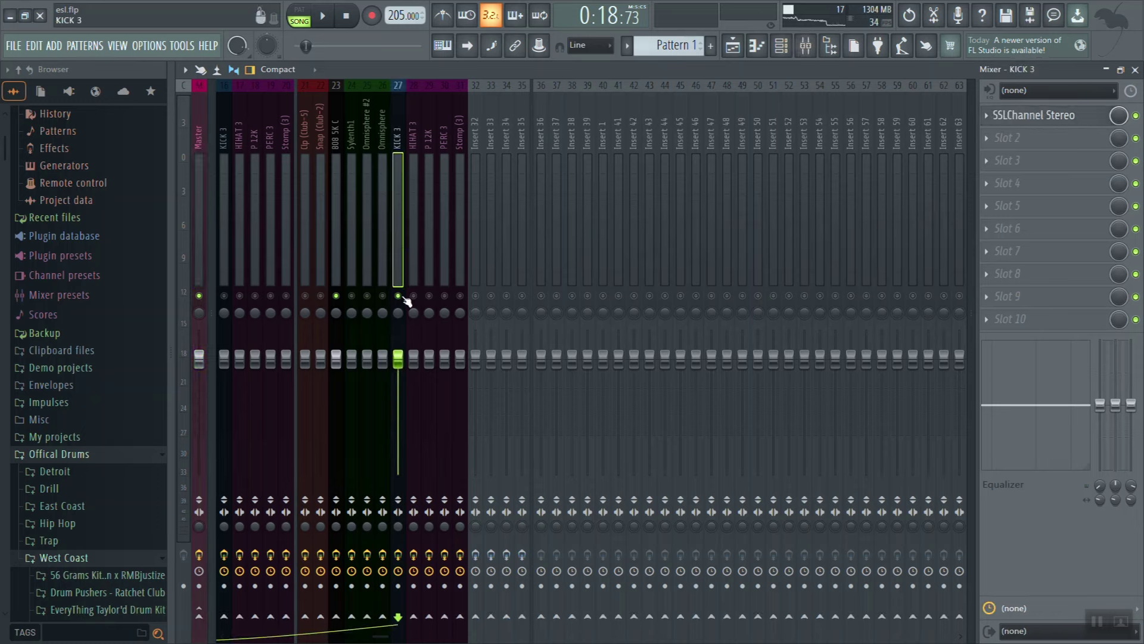
{"action": "left_click", "coordinate": [399, 556]}
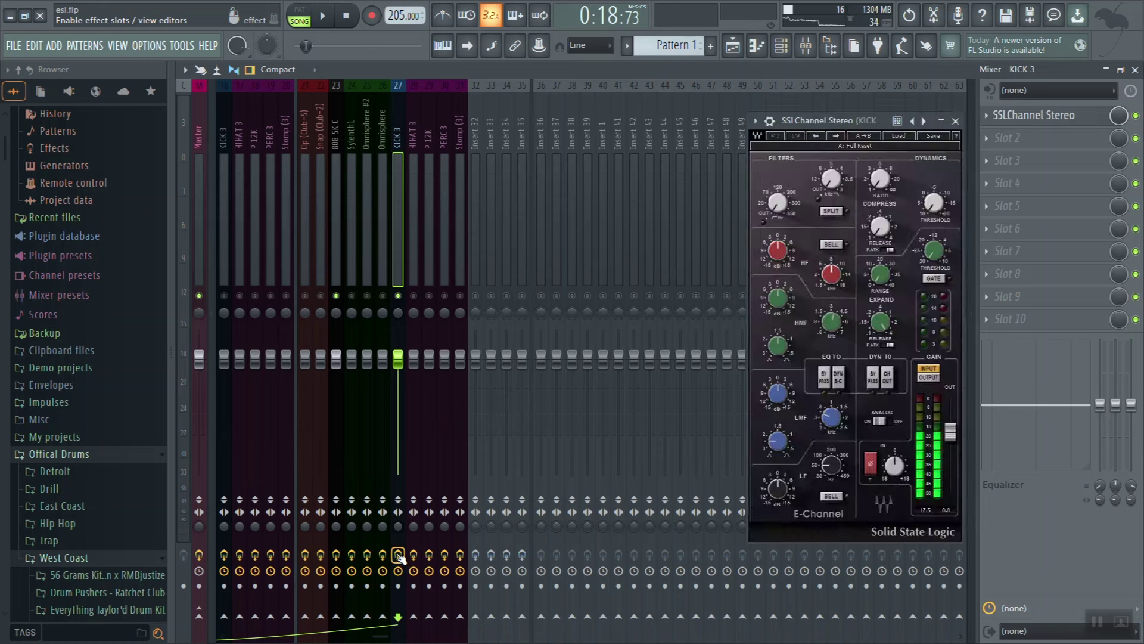
Move KICK 3's SSLChannel clear of the VU meter and play the 808 and kick together.
{"action": "left_click", "coordinate": [1134, 70]}
{"action": "left_click_drag", "start_coordinate": [820, 125], "coordinate": [970, 162]}
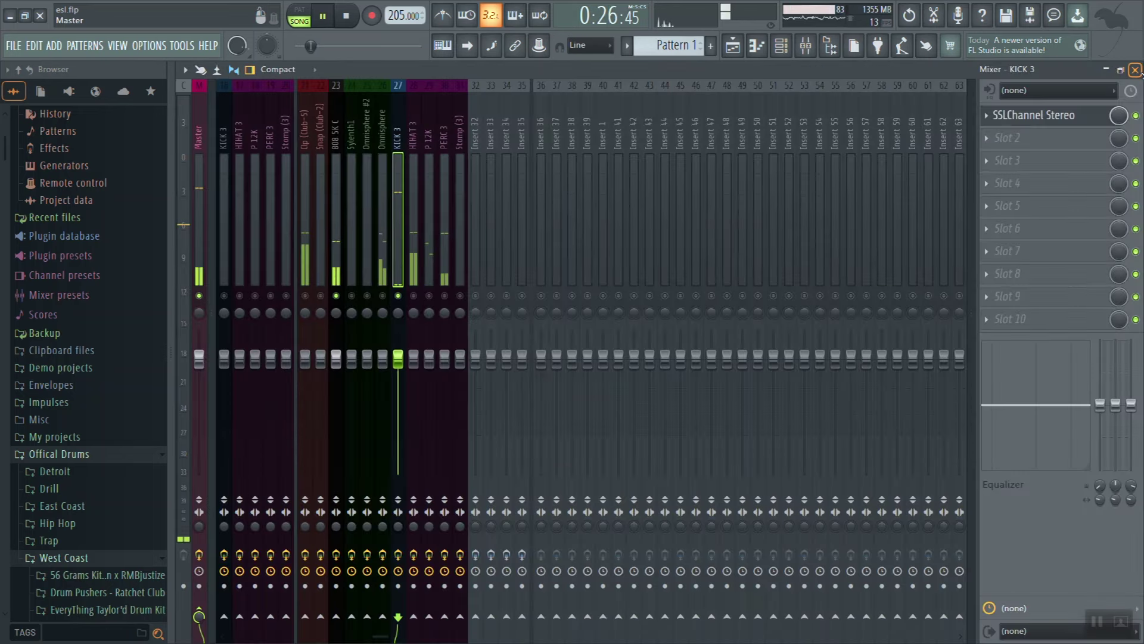
{"action": "left_click", "coordinate": [1139, 70]}
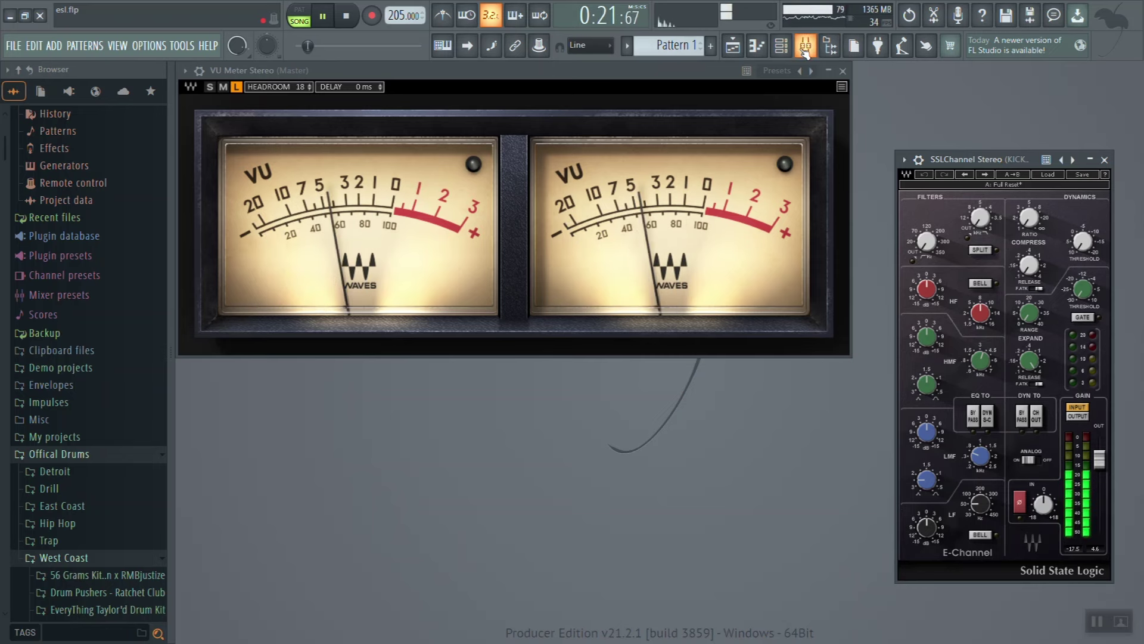
{"action": "left_click", "coordinate": [805, 48]}
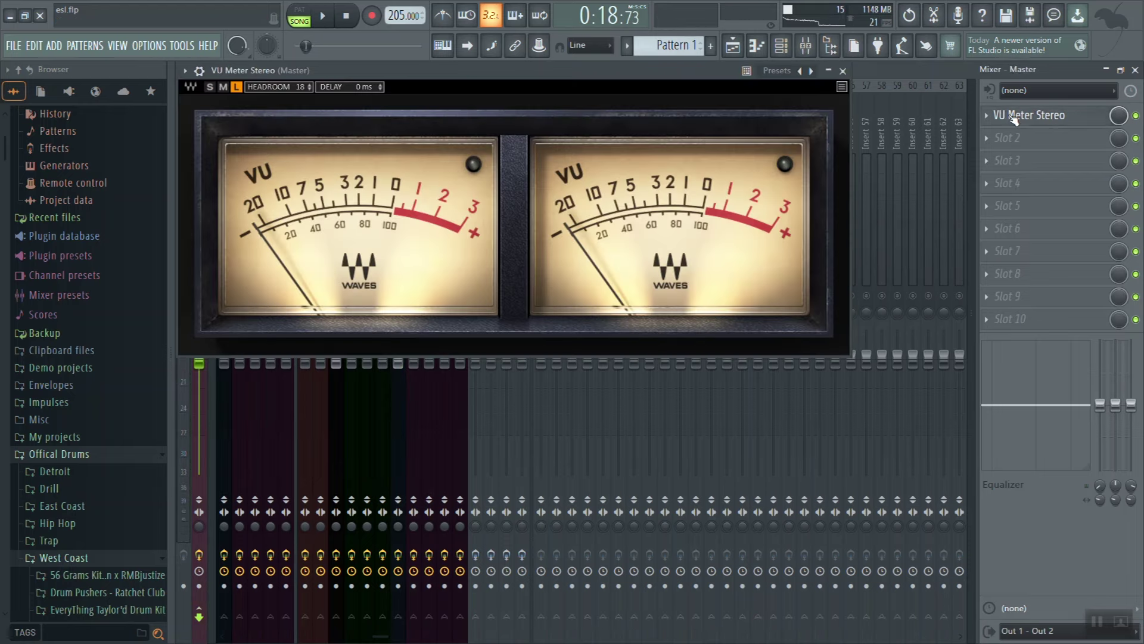
Play the 808 and kick once more against the master VU meter, then stop.
{"action": "left_click", "coordinate": [1136, 70]}
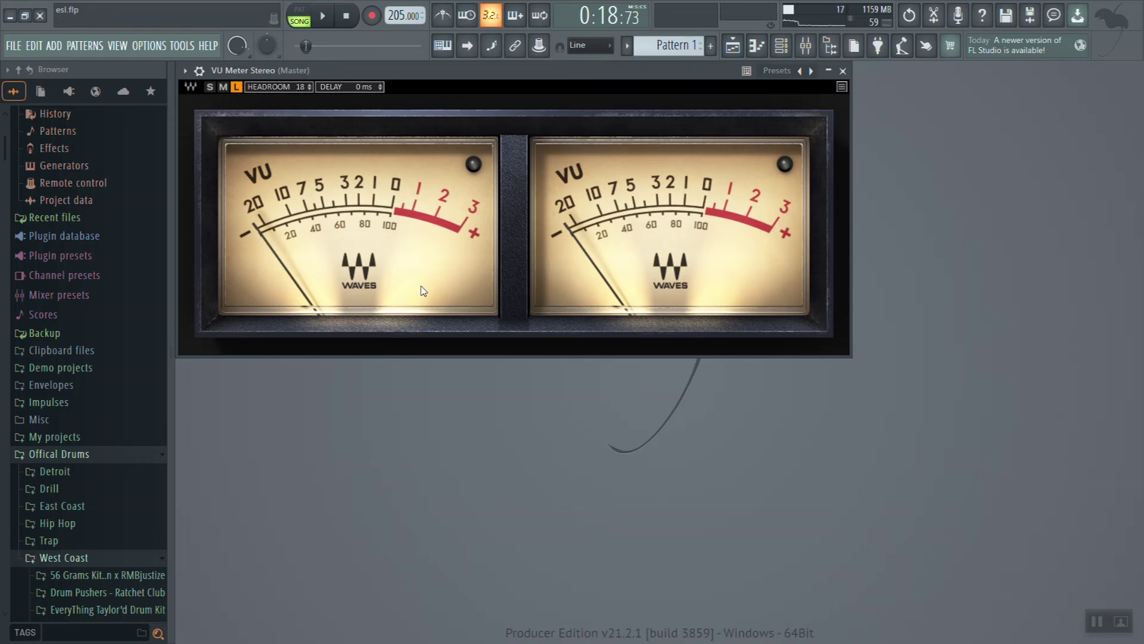
{"action": "left_click", "coordinate": [324, 16]}
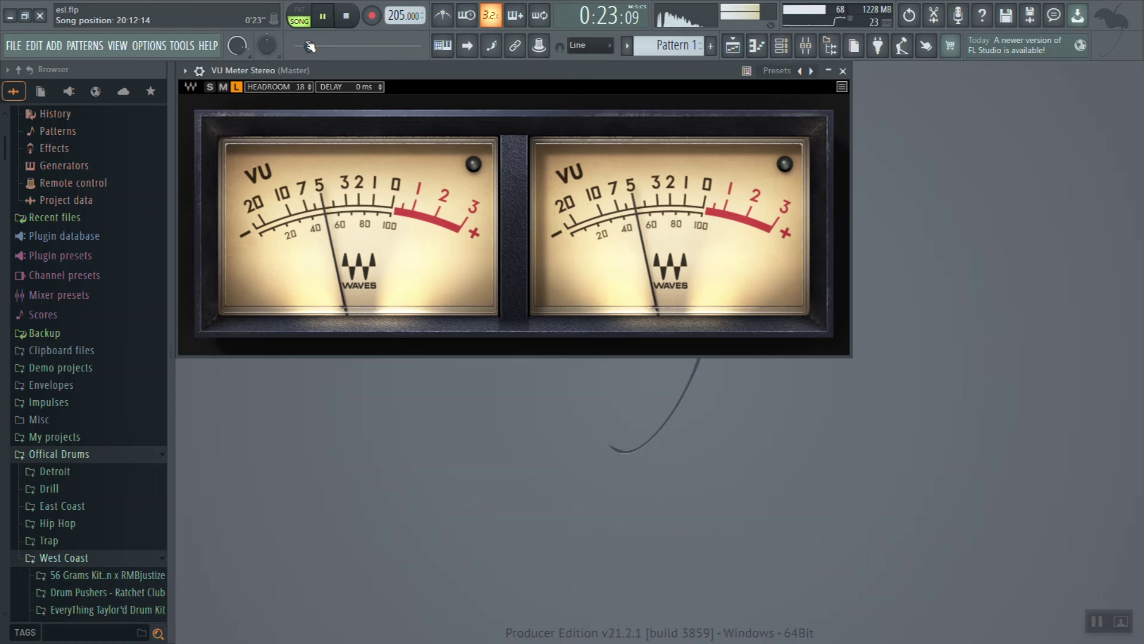
{"action": "key", "text": "space"}
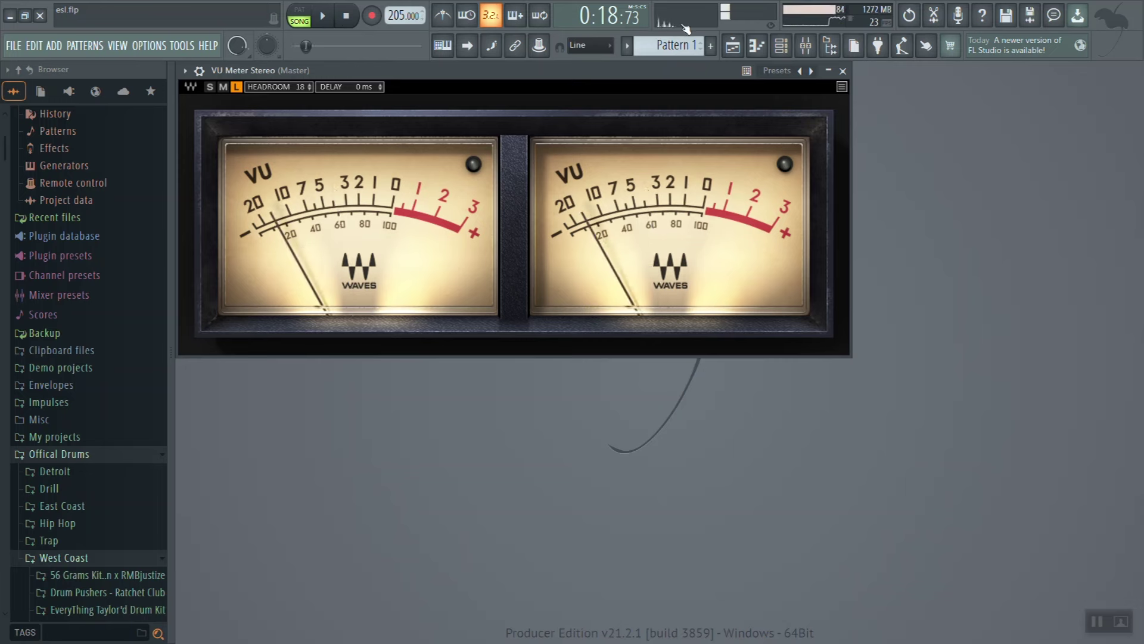
Close the VU Meter plugin window and leave the mixer showing.
{"action": "left_click", "coordinate": [811, 46]}
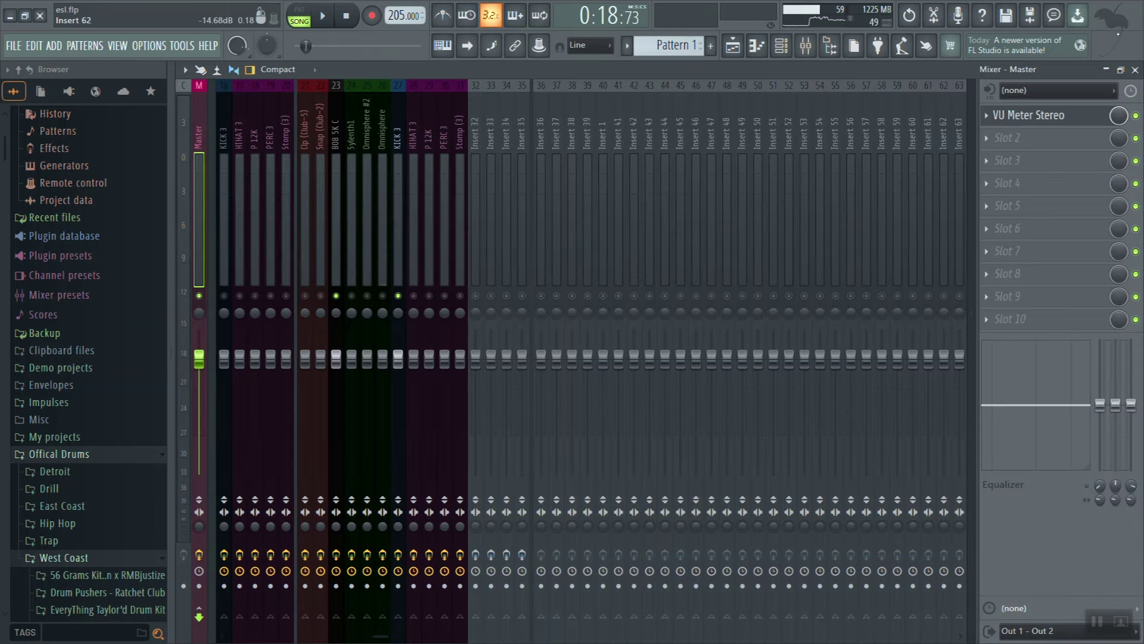
{"action": "left_click", "coordinate": [1135, 70]}
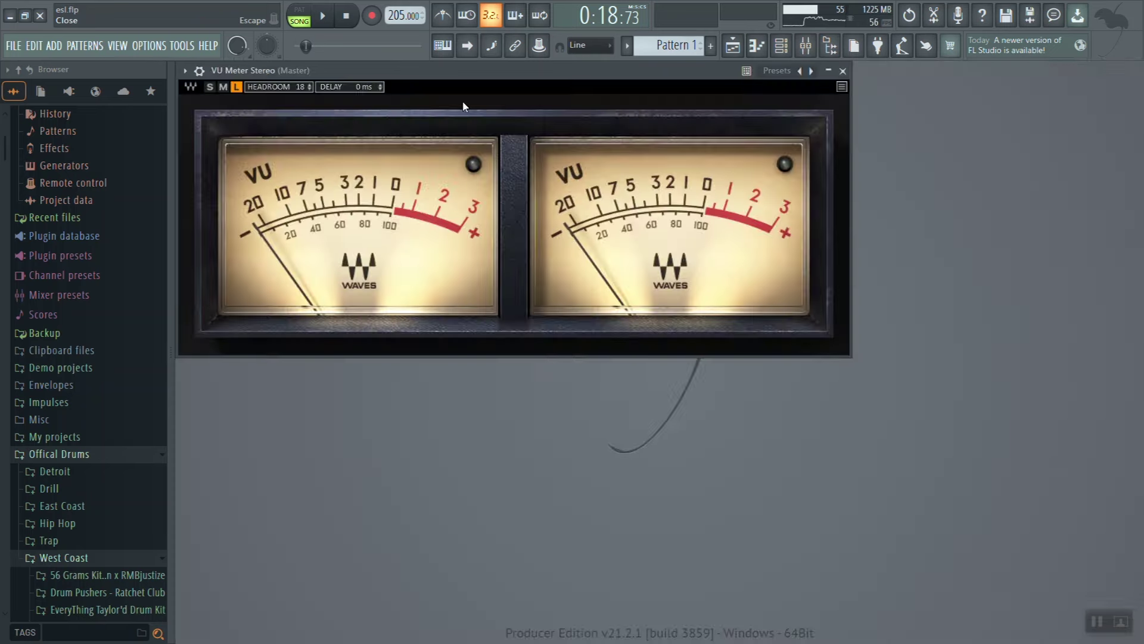
{"action": "left_click", "coordinate": [843, 70]}
{"action": "left_click", "coordinate": [804, 46]}
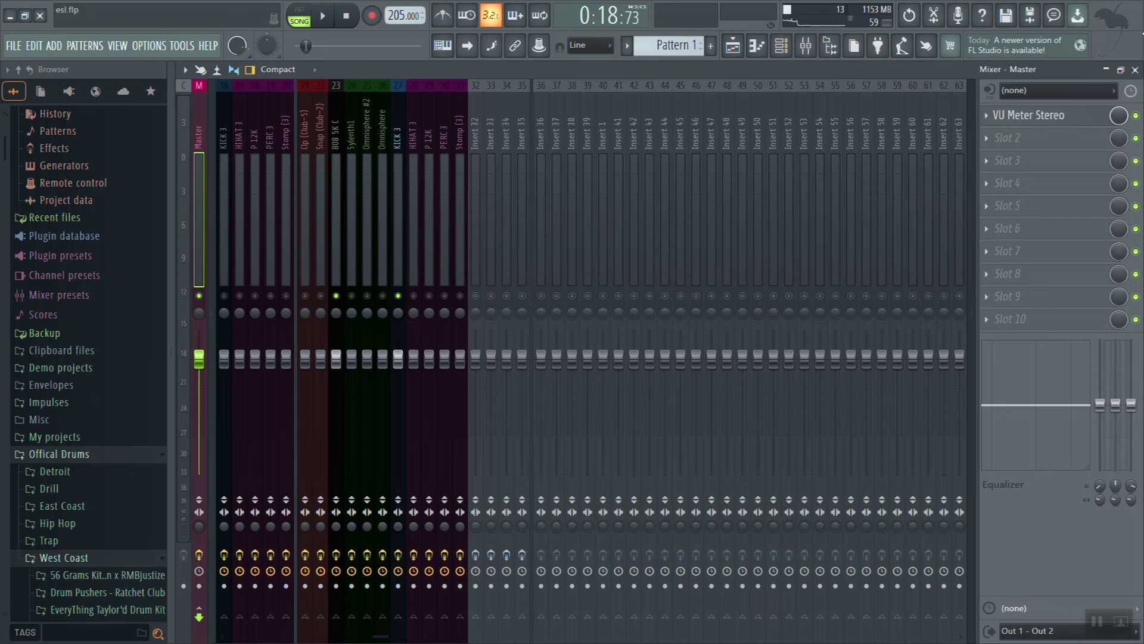
Close the Mixer window, leaving an empty workspace.
{"action": "left_click", "coordinate": [1135, 70]}
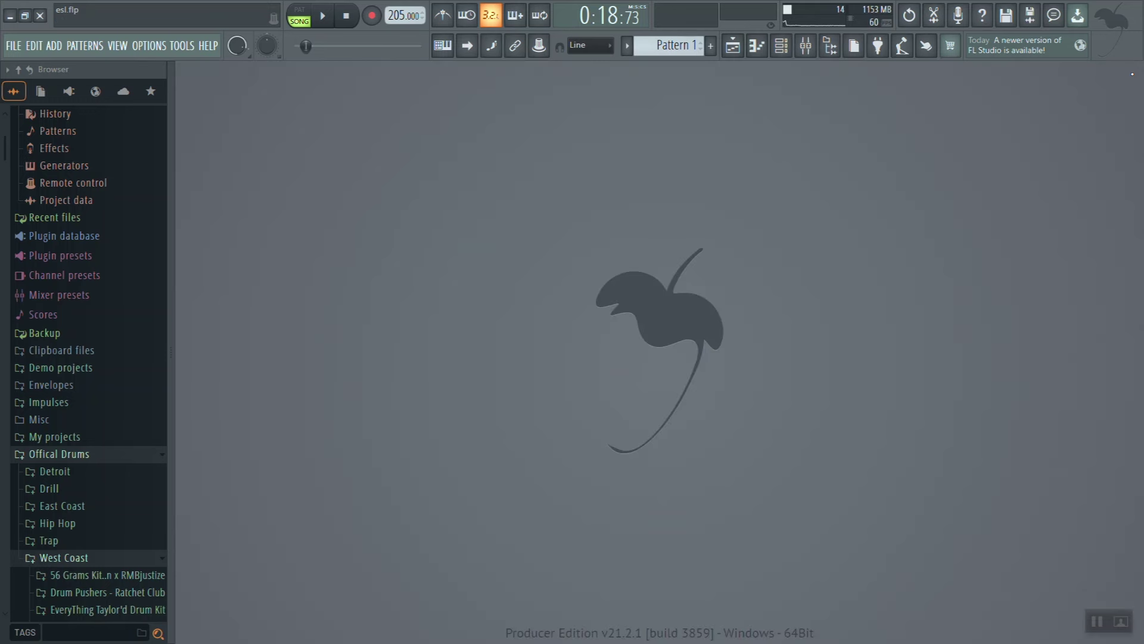